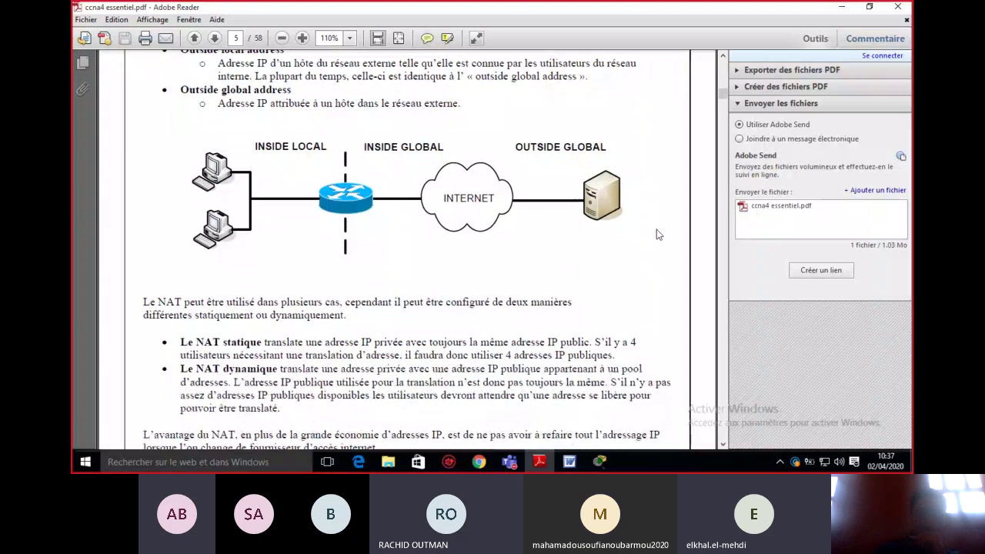
# Read the PDF's explanation of static and dynamic NAT, the PAT principle, and the start of the NAT configuration commands.
pyautogui.scroll(-2, 658, 235)
pyautogui.scroll(-10, 658, 234)
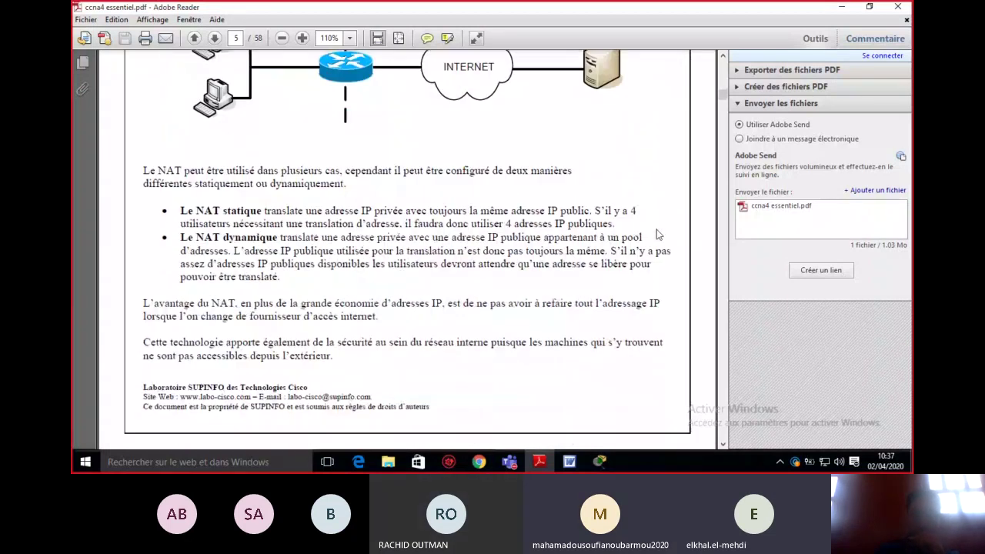
pyautogui.scroll(-1, 658, 234)
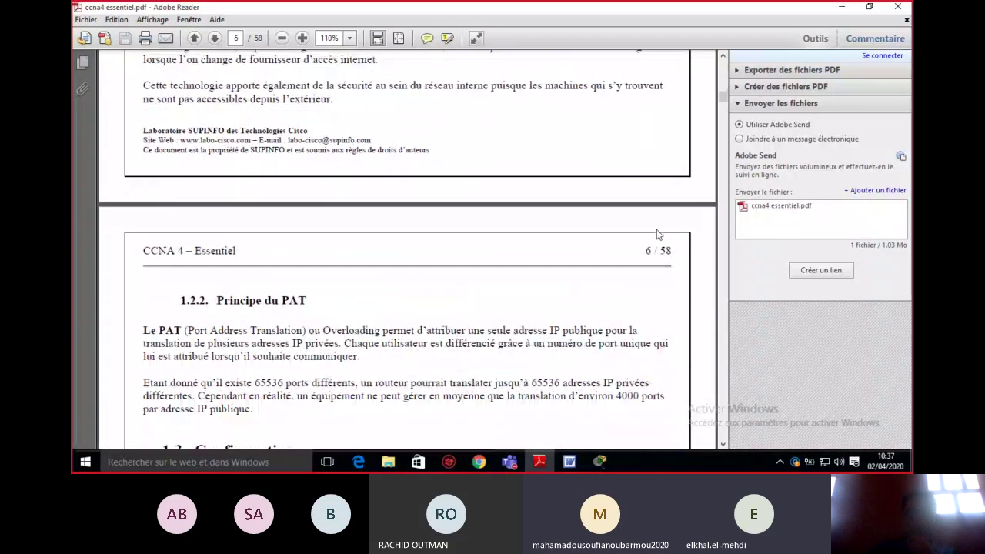
pyautogui.scroll(-5, 658, 235)
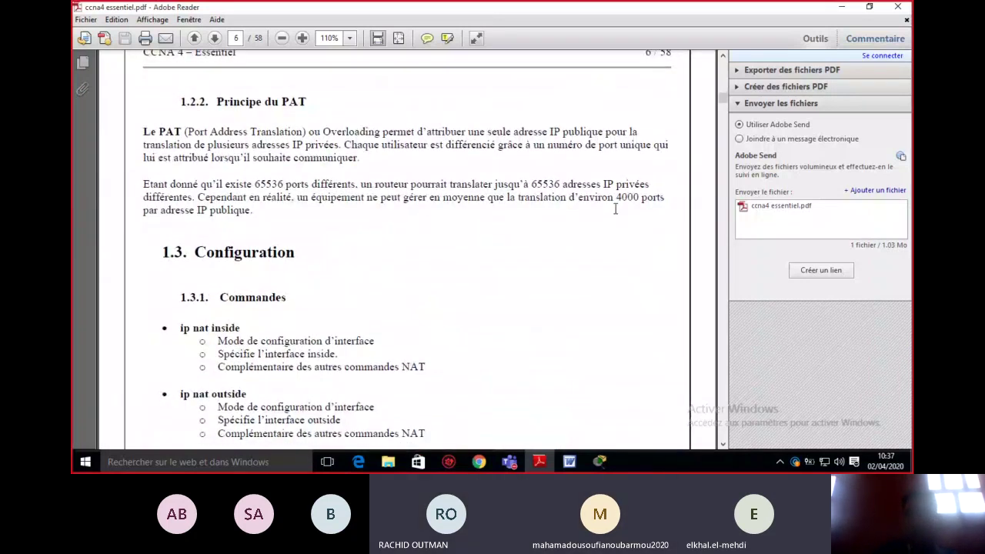
# Switch to Cisco Packet Tracer and place two Router-PT routers side by side in the upper middle of the workspace.
pyautogui.click(841, 9)
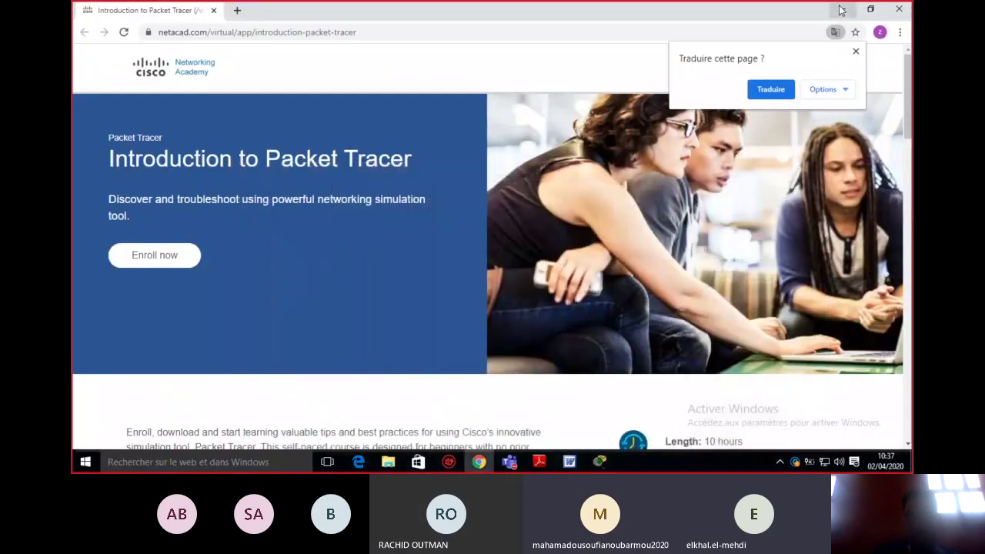
pyautogui.click(841, 9)
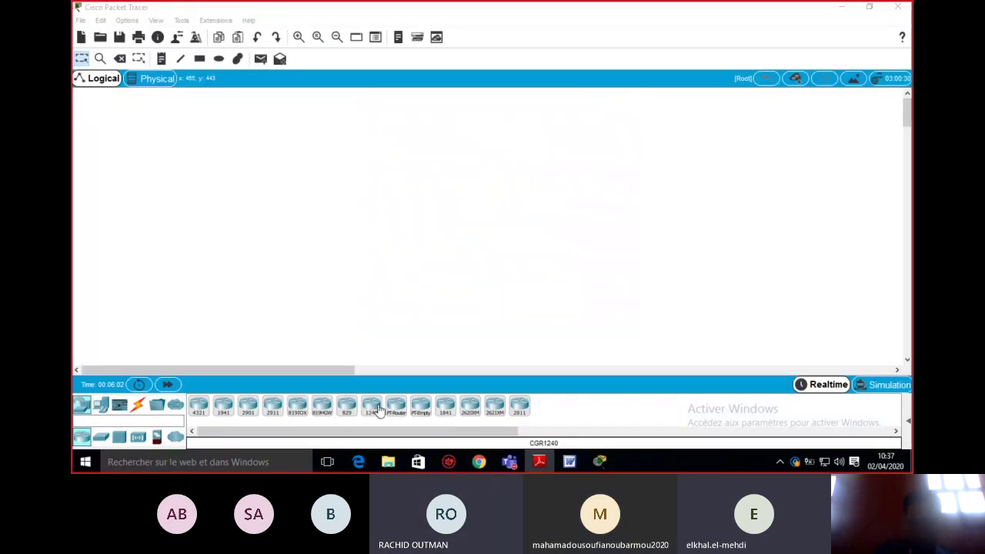
pyautogui.moveTo(391, 408); pyautogui.dragTo(371, 210)
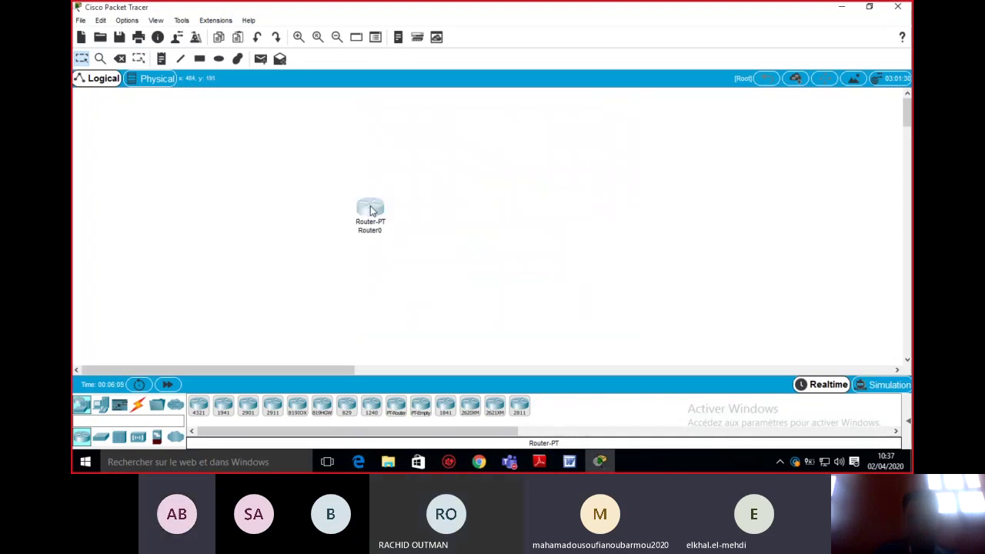
pyautogui.click(371, 210)
pyautogui.click(396, 405)
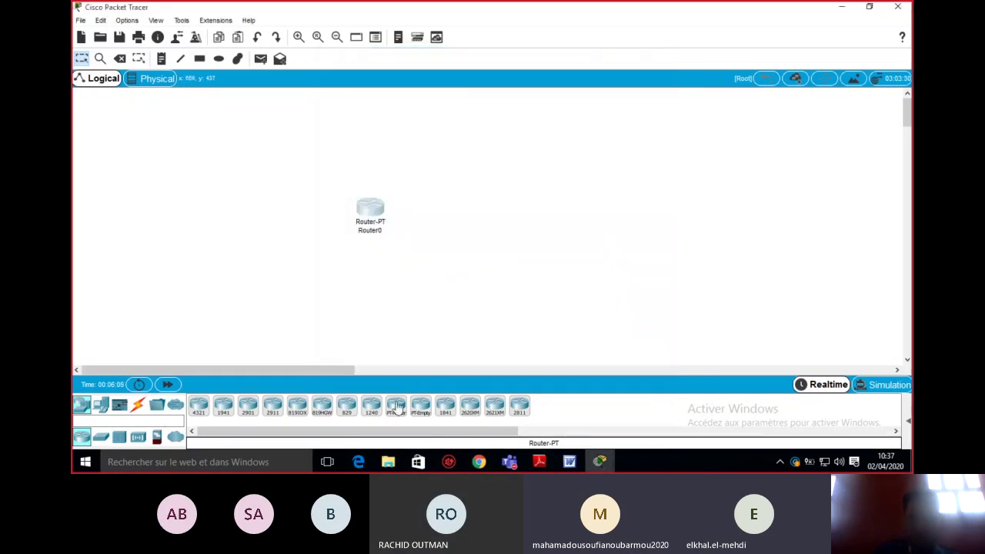
pyautogui.click(551, 218)
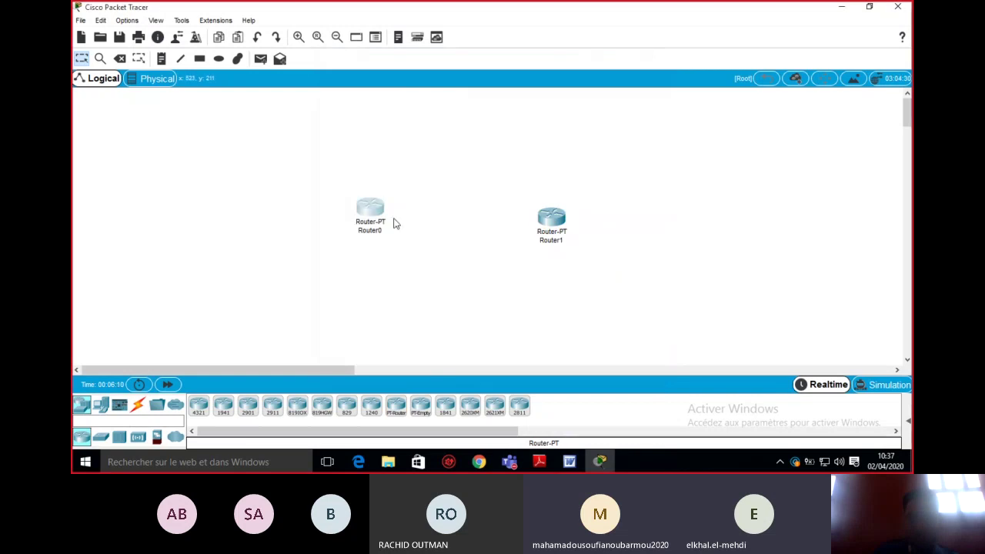
pyautogui.moveTo(393, 223); pyautogui.dragTo(381, 207)
pyautogui.moveTo(551, 221); pyautogui.dragTo(543, 214)
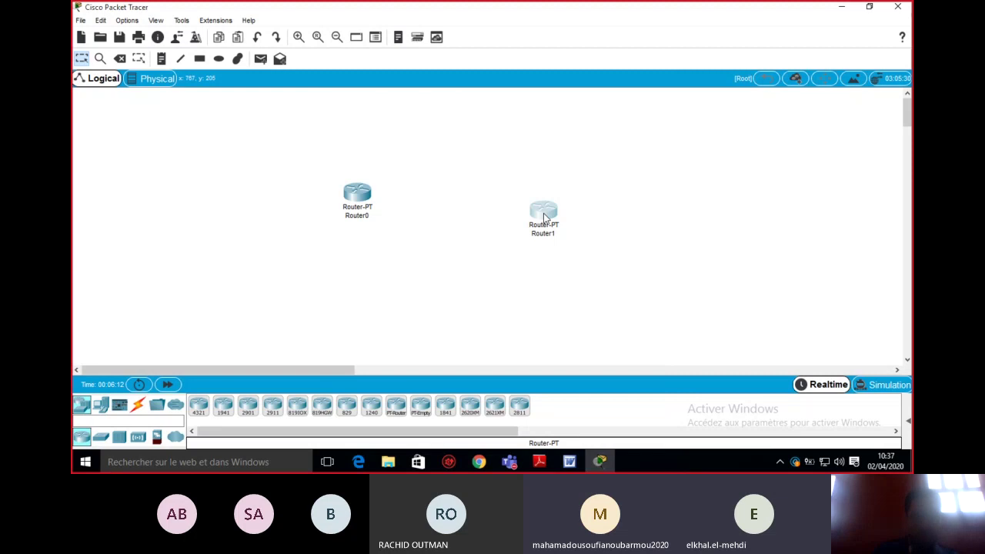
pyautogui.moveTo(543, 213); pyautogui.dragTo(526, 194)
# Add a PC-PT on each outer side of the two routers and a Switch-PT between each PC and its router.
pyautogui.click(101, 405)
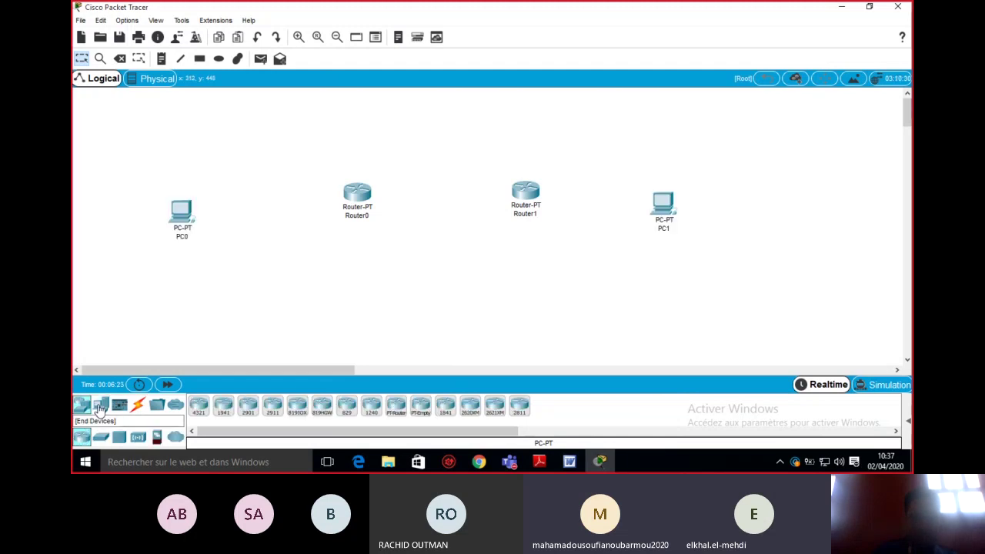
pyautogui.click(100, 408)
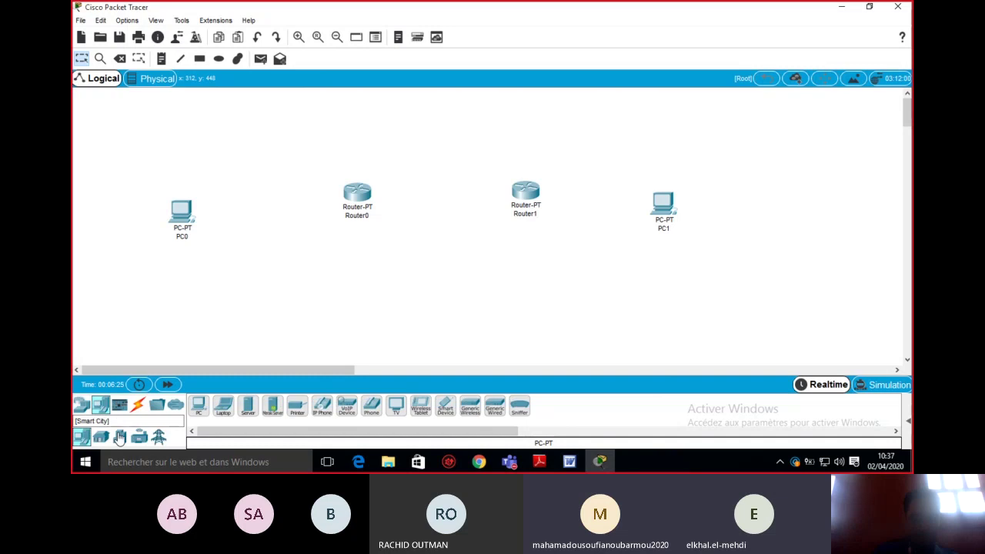
pyautogui.click(81, 405)
pyautogui.click(101, 437)
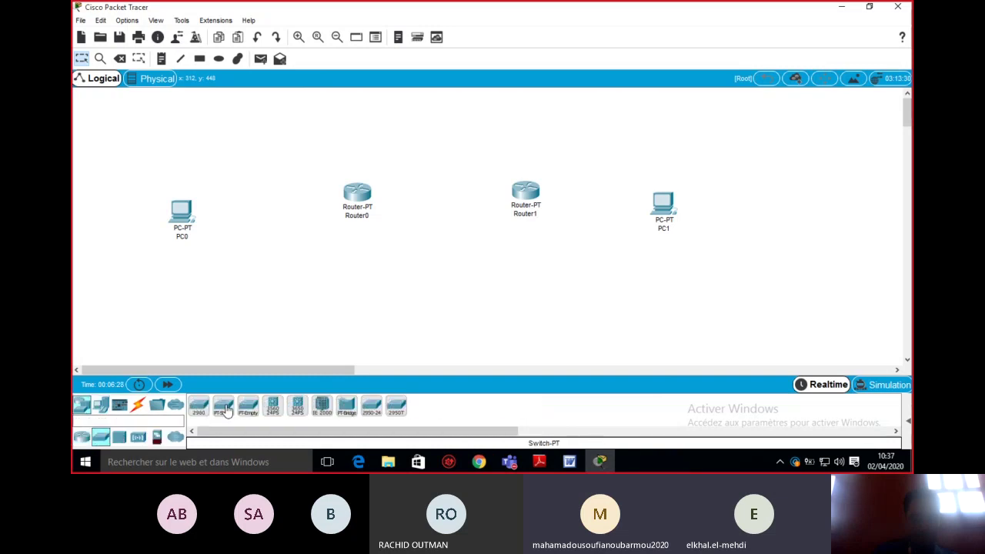
pyautogui.keyDown('ctrl'); pyautogui.click(223, 407); pyautogui.keyUp('ctrl')
pyautogui.click(236, 218)
pyautogui.click(597, 207)
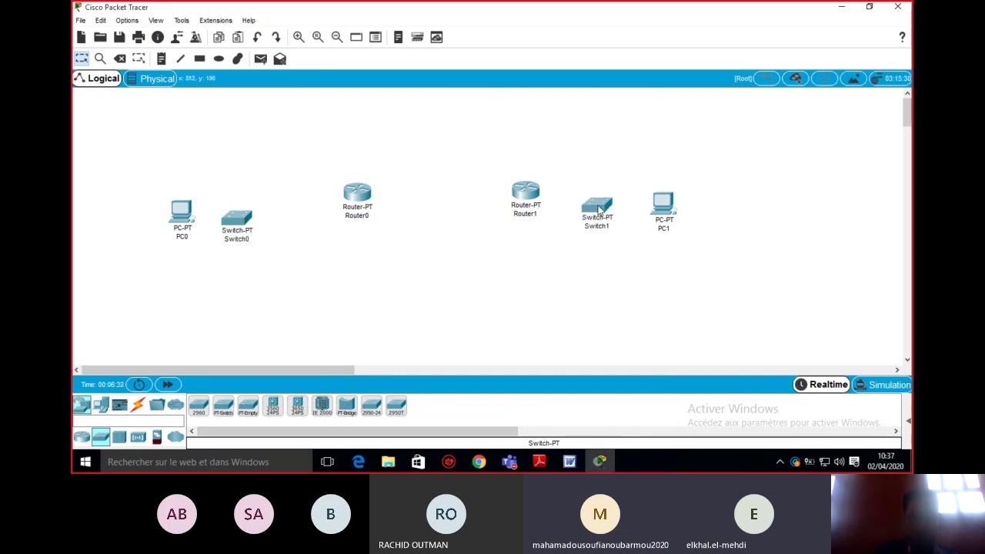
# Connect PC0's FastEthernet0 to Switch0's FastEthernet0/1 with a copper straight-through cable.
pyautogui.click(137, 405)
pyautogui.click(272, 405)
pyautogui.click(182, 211)
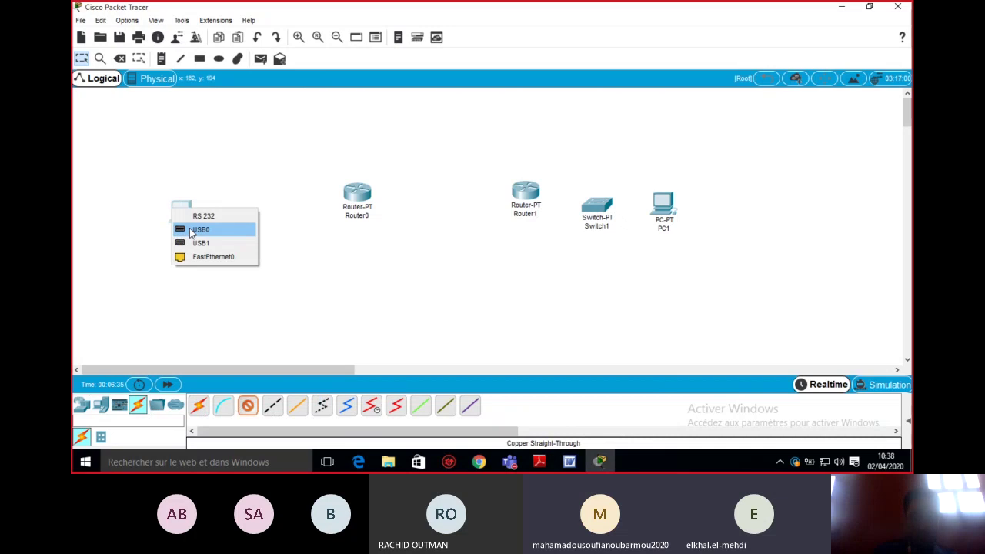
pyautogui.click(192, 230)
pyautogui.click(236, 222)
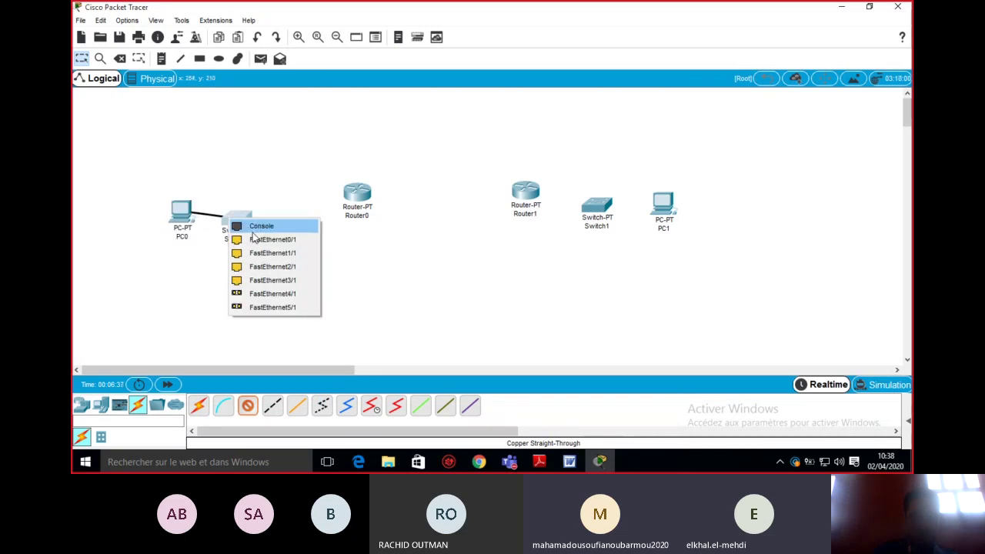
pyautogui.click(262, 240)
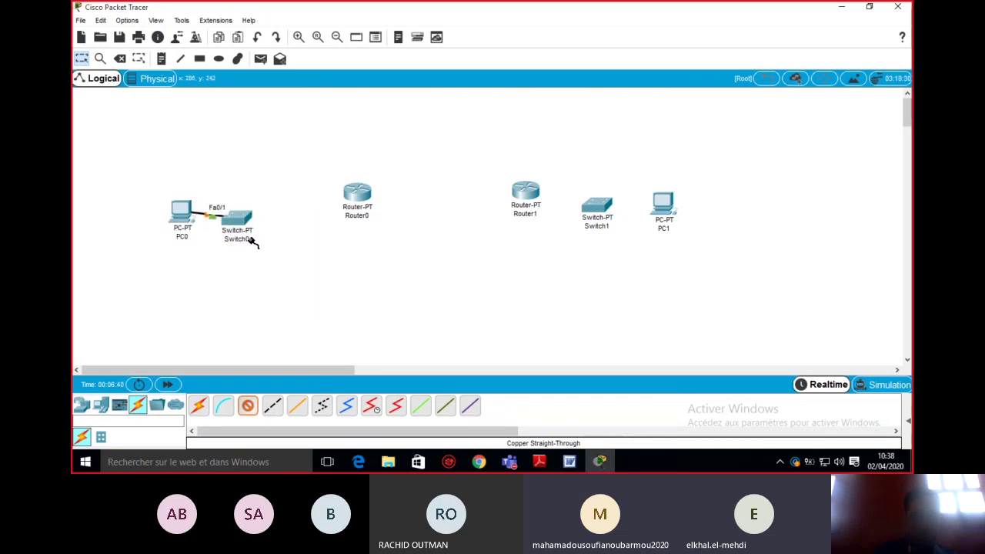
# Connect Switch0's FastEthernet1/1 to Router0's FastEthernet0/0 with a copper straight-through cable.
pyautogui.click(249, 217)
pyautogui.click(285, 235)
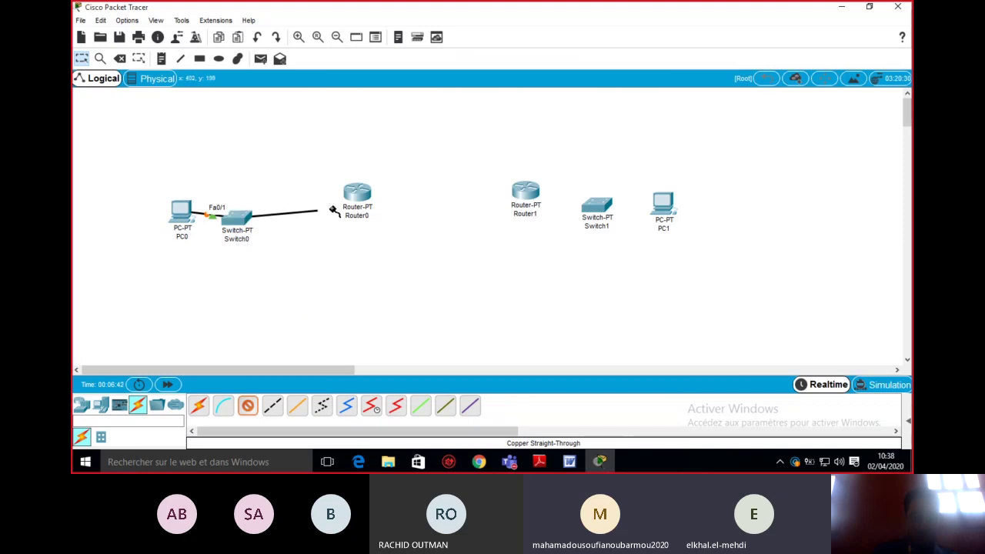
pyautogui.click(365, 203)
pyautogui.click(389, 229)
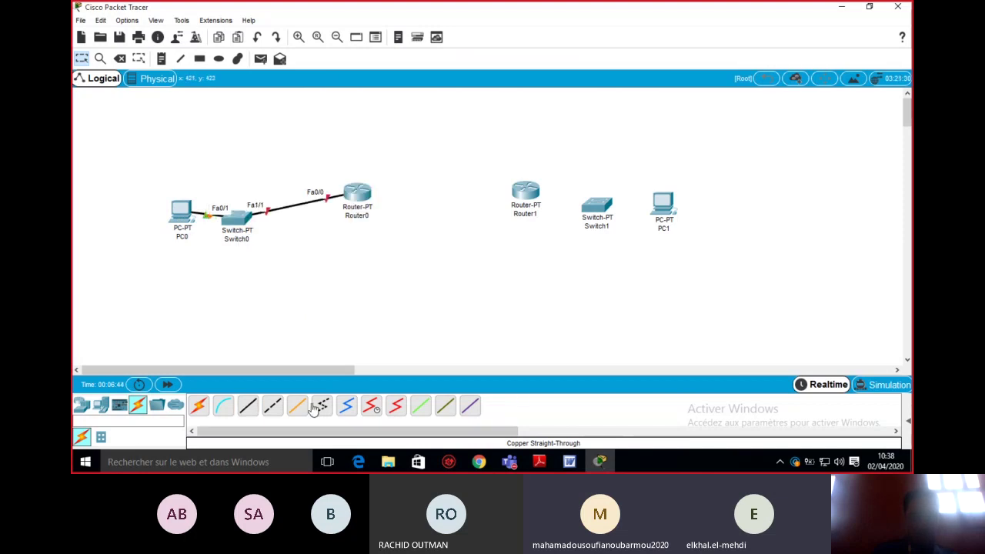
# Link Router0's Serial2/0 to Router1's Serial2/0 with a Serial DCE cable, keeping Router0 as the clock side.
pyautogui.click(371, 406)
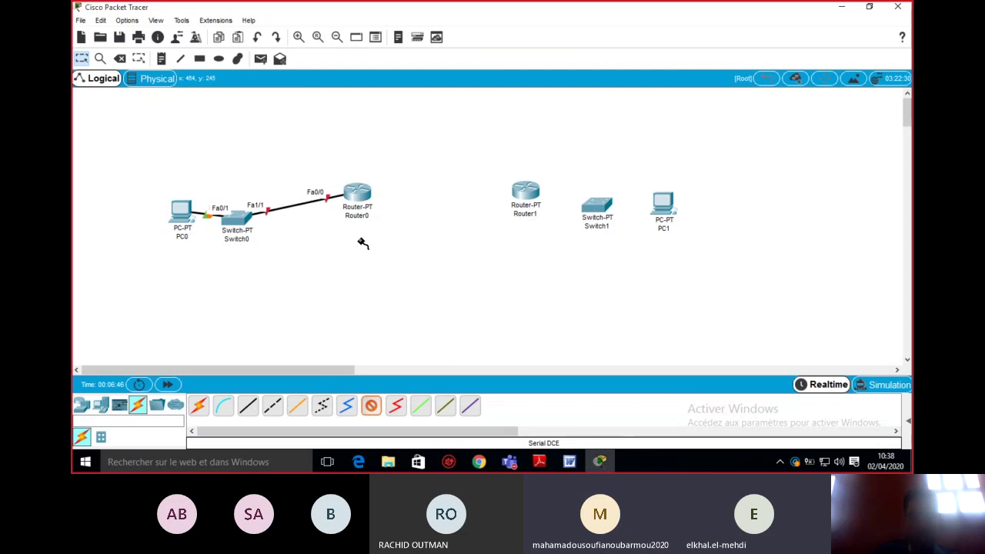
pyautogui.click(363, 199)
pyautogui.click(395, 243)
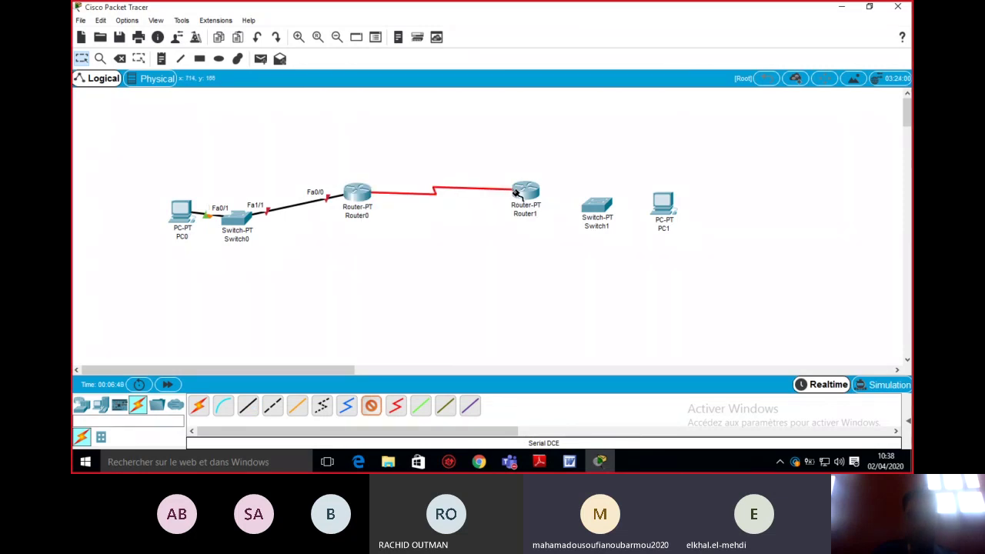
pyautogui.click(515, 191)
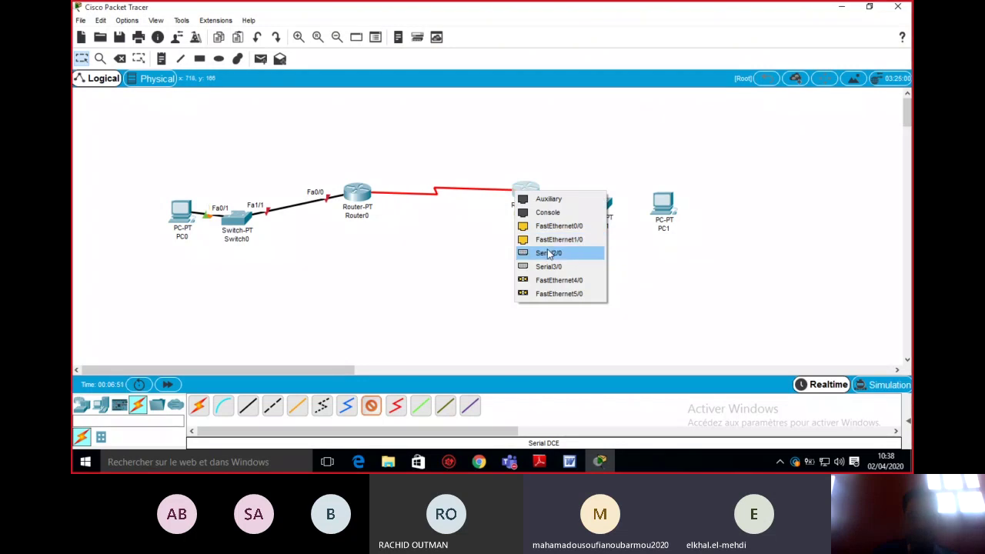
pyautogui.click(549, 254)
# Connect Router1's FastEthernet0/0 to Switch1's FastEthernet0/1 with a copper straight-through cable.
pyautogui.click(248, 406)
pyautogui.click(526, 191)
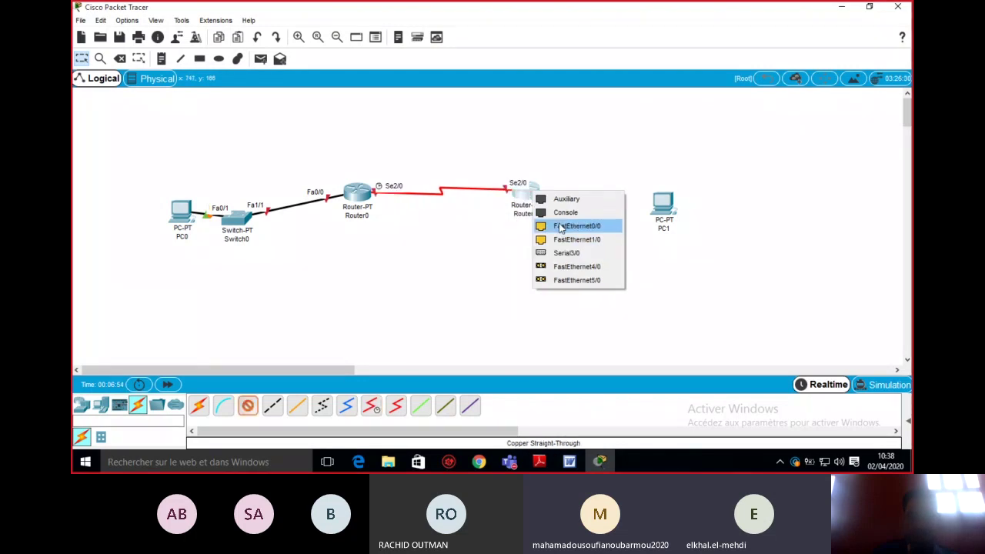
pyautogui.click(559, 226)
pyautogui.click(587, 216)
pyautogui.click(627, 234)
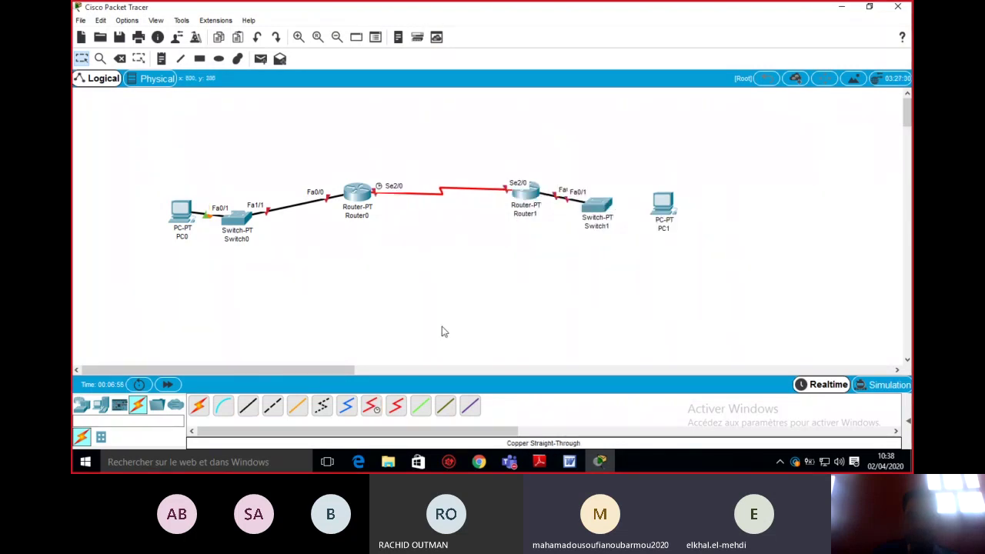
# Connect Switch1's FastEthernet1/1 to PC1's FastEthernet0 with a copper straight-through cable.
pyautogui.click(248, 405)
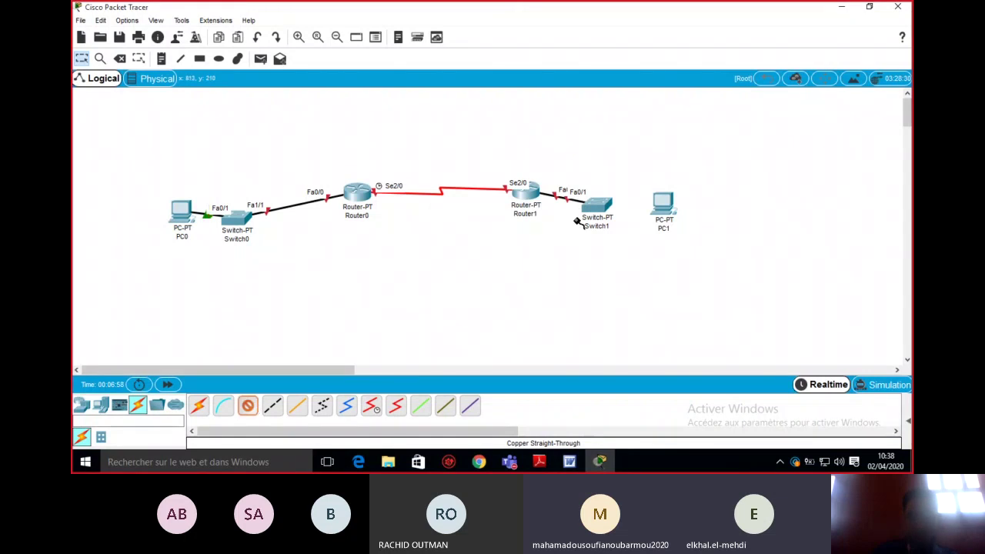
pyautogui.click(592, 209)
pyautogui.click(634, 228)
pyautogui.click(663, 203)
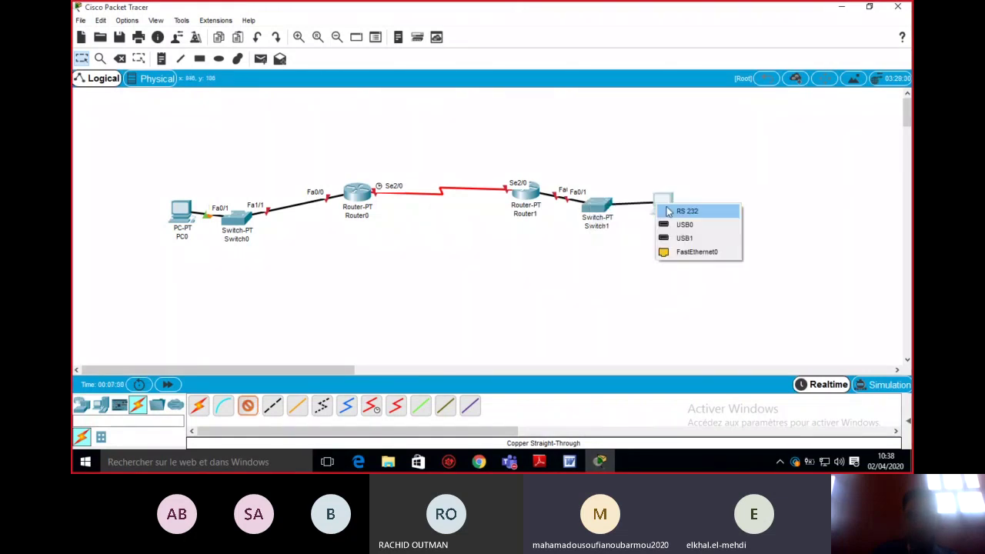
pyautogui.click(694, 251)
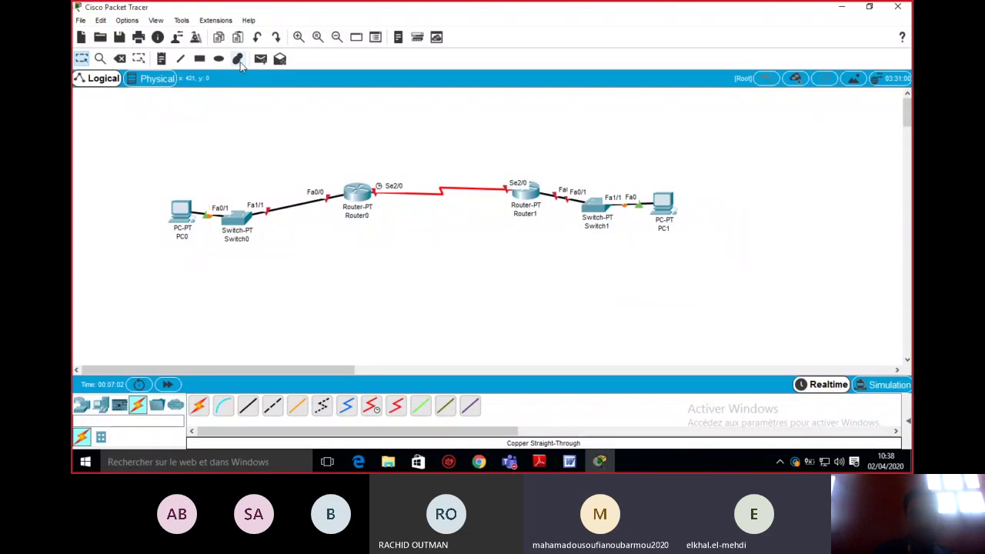
# Add a 192.168.0.0/24 note above the PC0 network and place copies above the router link and the PC1 network.
pyautogui.click(161, 59)
pyautogui.click(176, 156)
pyautogui.write('192')
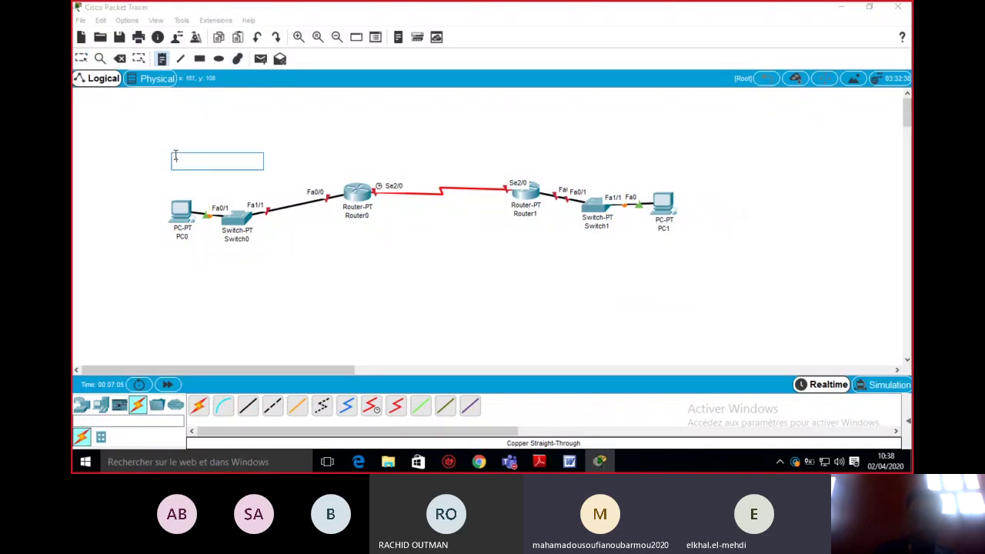
pyautogui.write('.168.0.0/24')
pyautogui.click(294, 164)
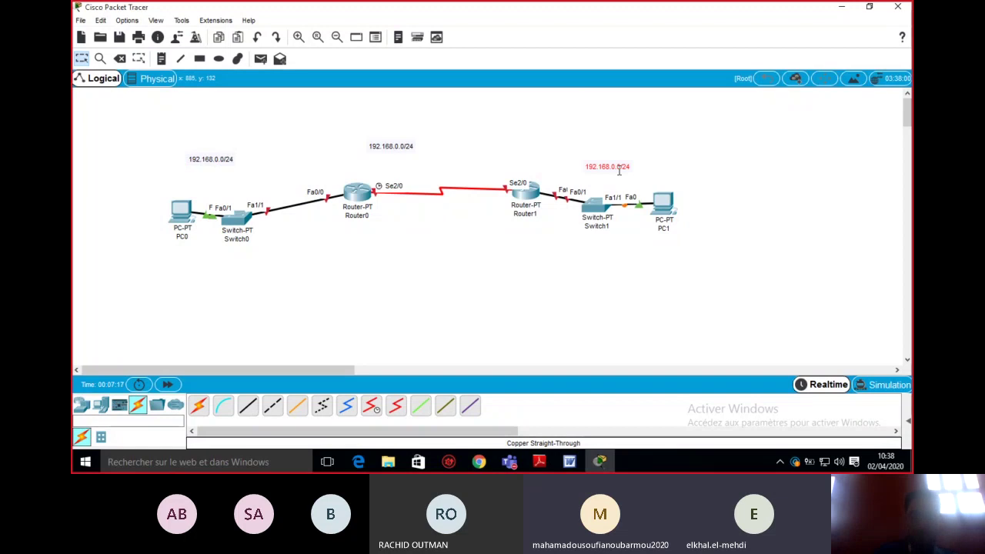
pyautogui.moveTo(619, 171); pyautogui.dragTo(638, 175)
# Change the note above the router link to 192.168.1.0/24 and the note above the PC1 network to 192.168.2.0/24.
pyautogui.click(396, 145)
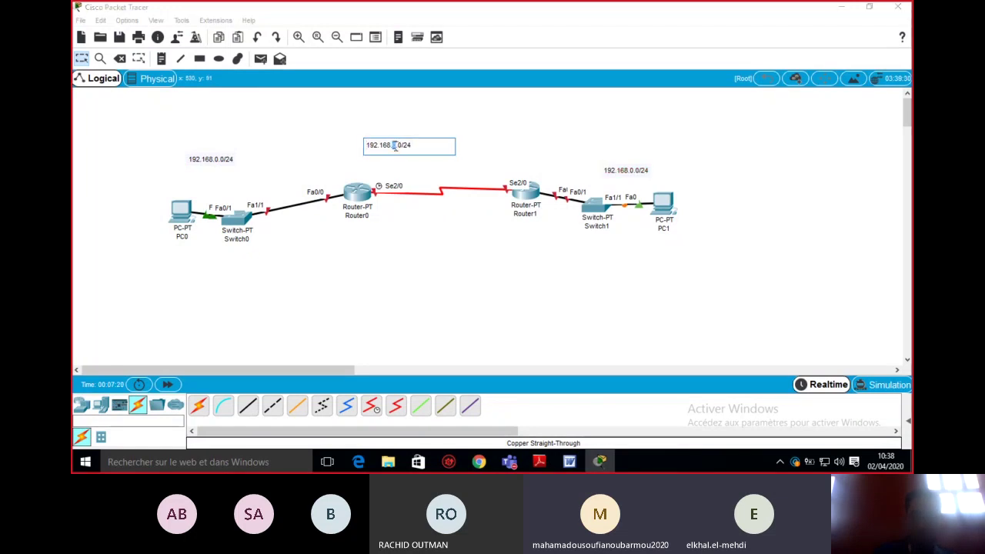
pyautogui.write('1')
pyautogui.press('Delete')
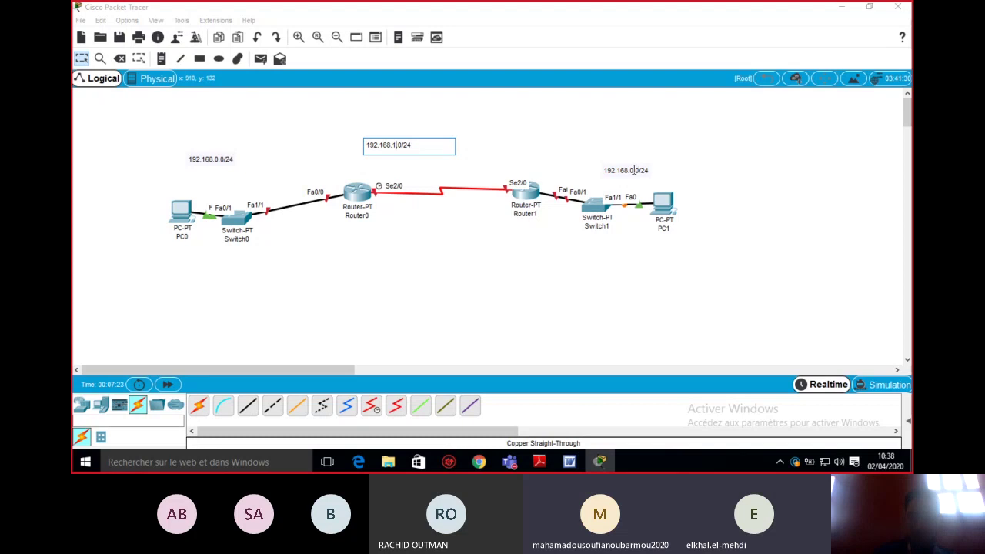
pyautogui.click(631, 171)
pyautogui.write('2')
pyautogui.press('Delete')
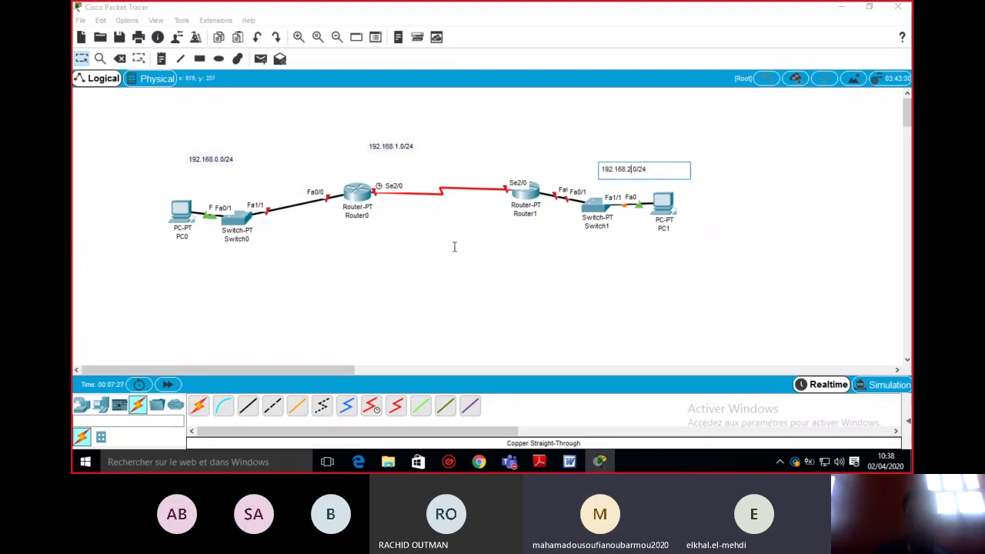
pyautogui.click(455, 246)
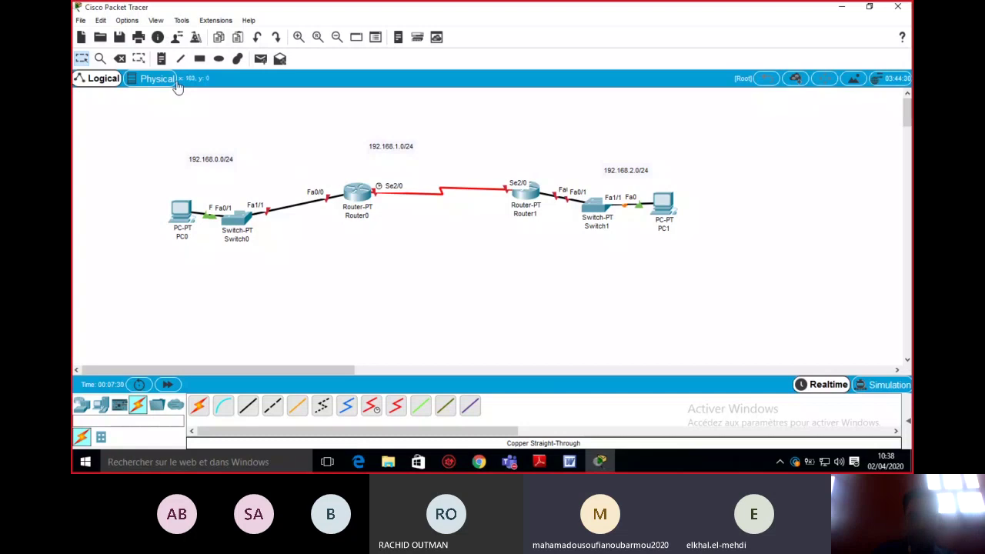
# Give Router0's FastEthernet0/0 interface an IP address starting with 192 and turn the port on.
pyautogui.click(356, 193)
pyautogui.click(372, 185)
pyautogui.click(547, 176)
pyautogui.write('192')
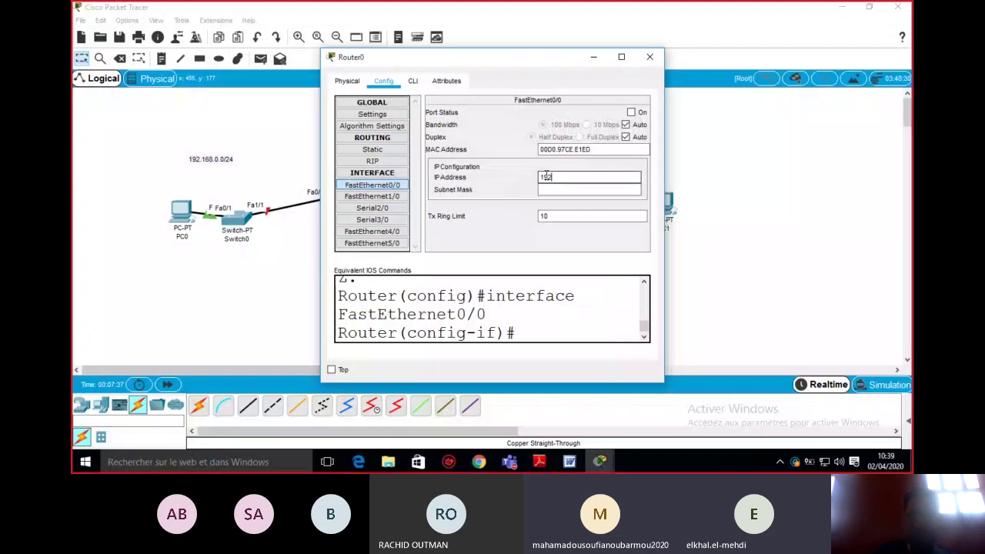
# Assign IP address 192.168.1.1 with subnet mask 255.255.255.0 to Router0's Serial2/0 interface.
pyautogui.click(559, 163)
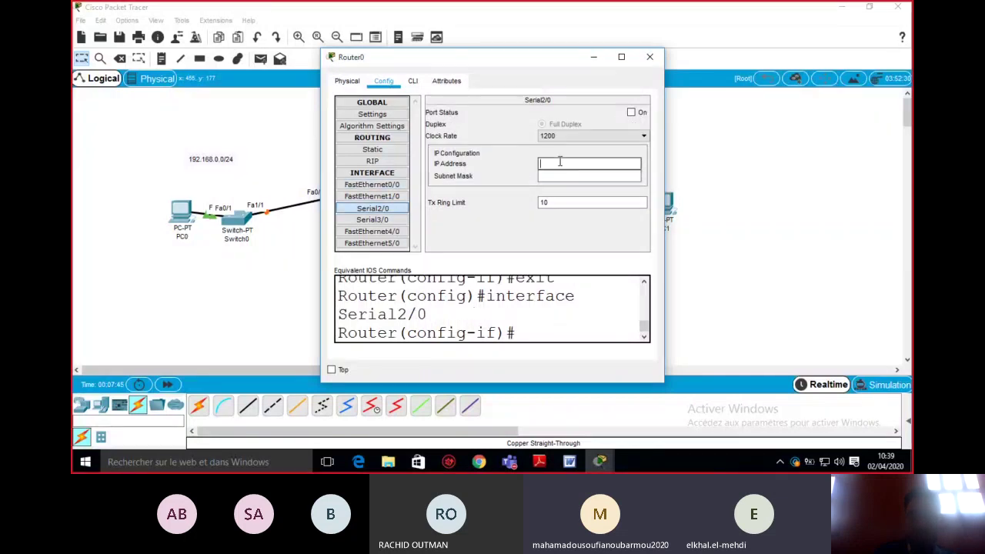
pyautogui.write('192.168.1.1')
pyautogui.press('Tab')
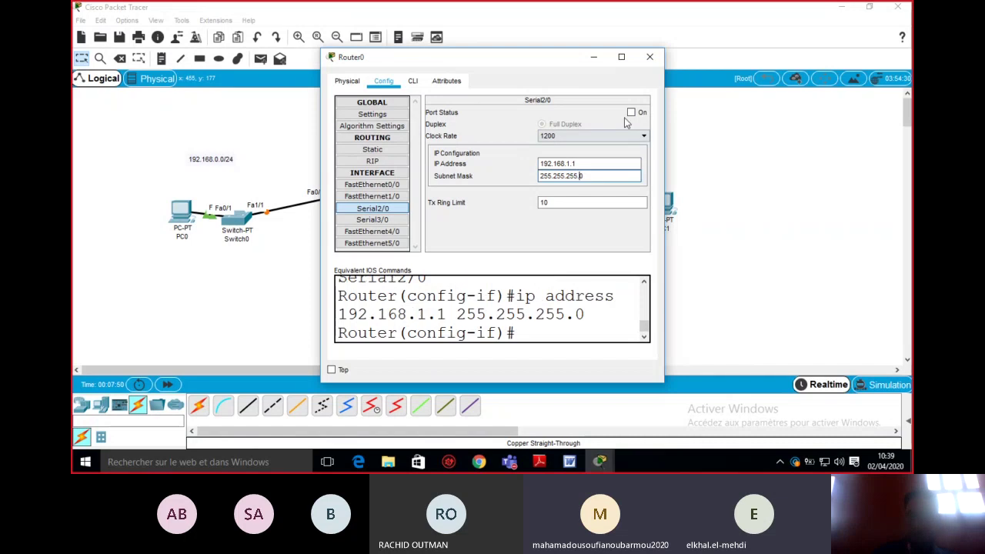
# Turn on Router0's Serial2/0 port and assign 192.168.1.2 with mask 255.255.255.0 to Router1's Serial2/0 interface.
pyautogui.click(631, 112)
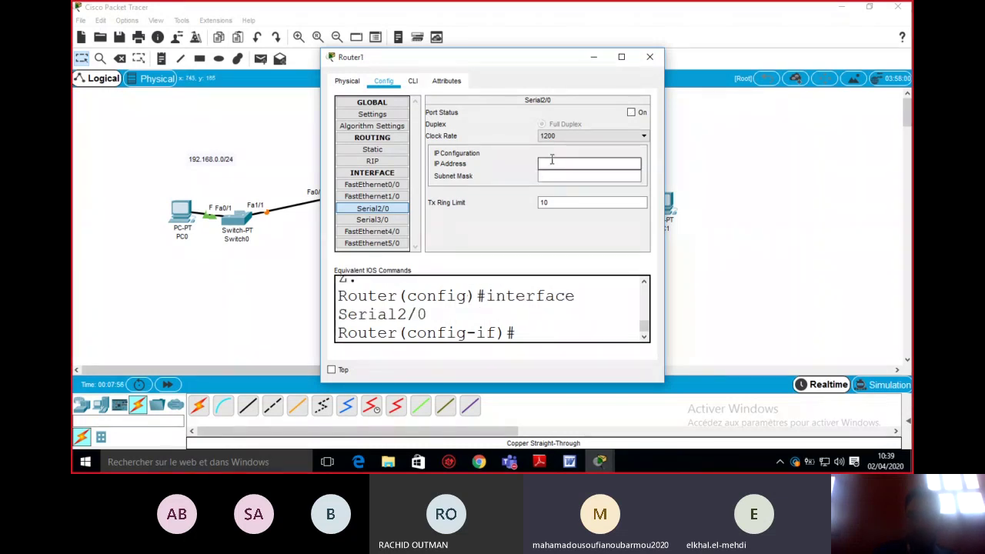
pyautogui.write('192.168.1.2')
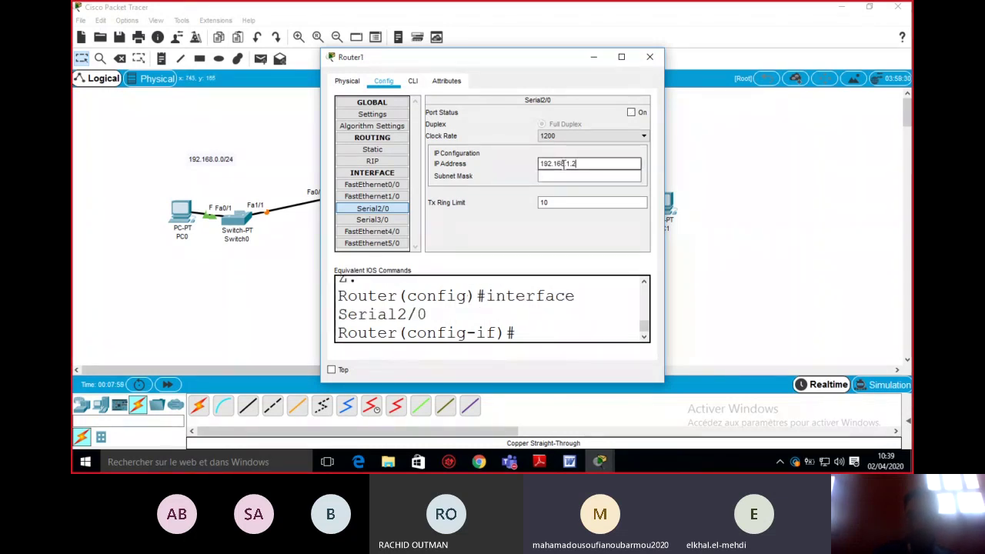
pyautogui.press('Tab')
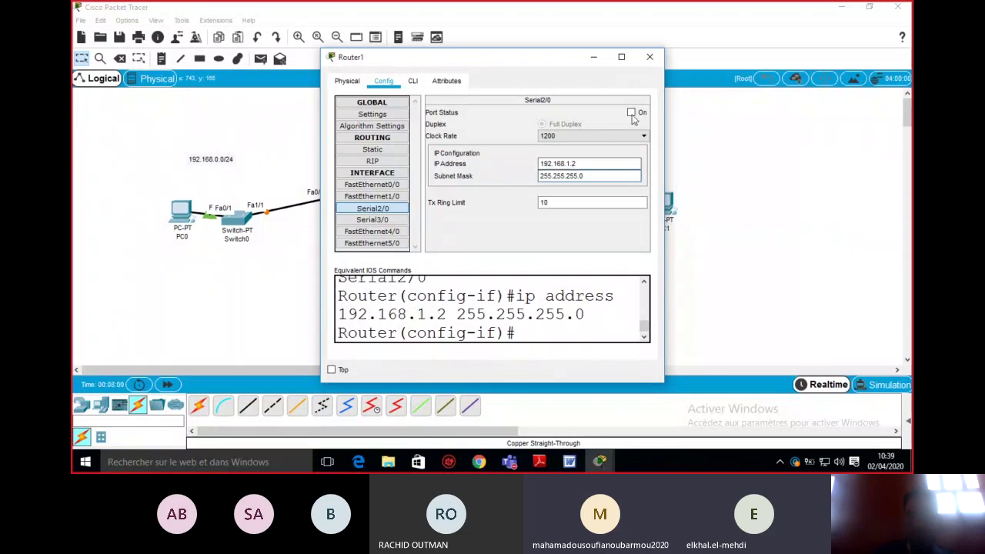
# Assign 192.168.2.1 with mask 255.255.255.0 to Router1's FastEthernet0/0 interface and turn its port on.
pyautogui.click(372, 185)
pyautogui.click(556, 177)
pyautogui.write('192')
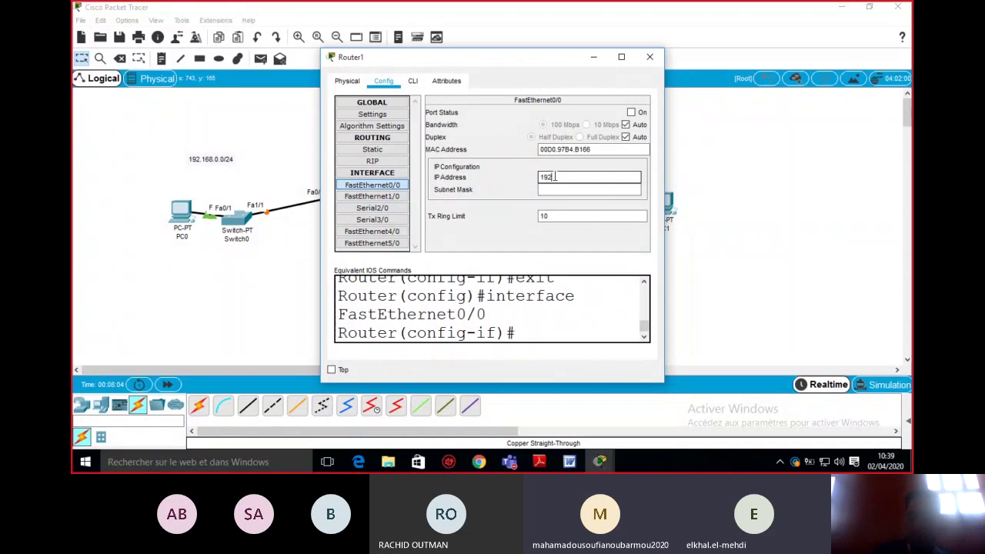
pyautogui.write('.168.2.1')
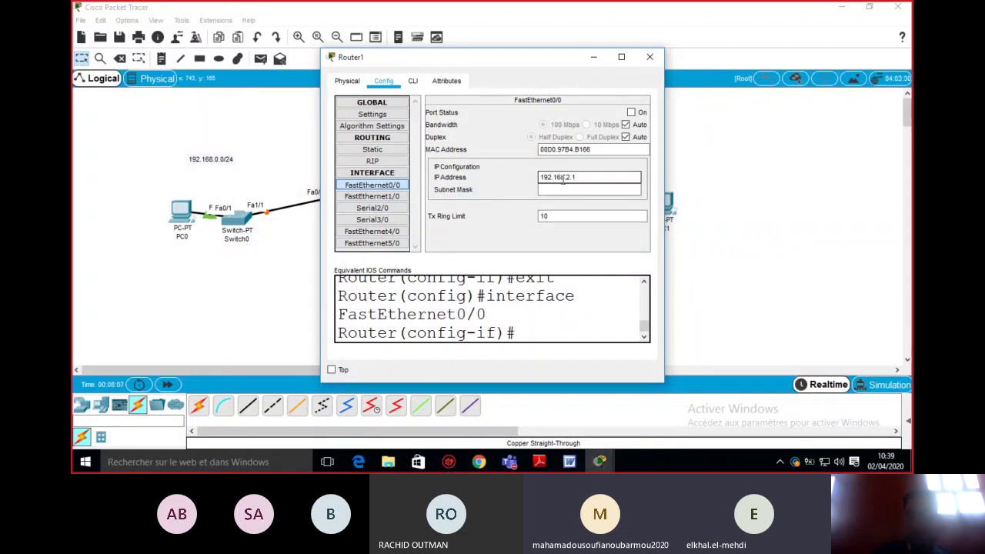
pyautogui.click(572, 190)
pyautogui.click(632, 113)
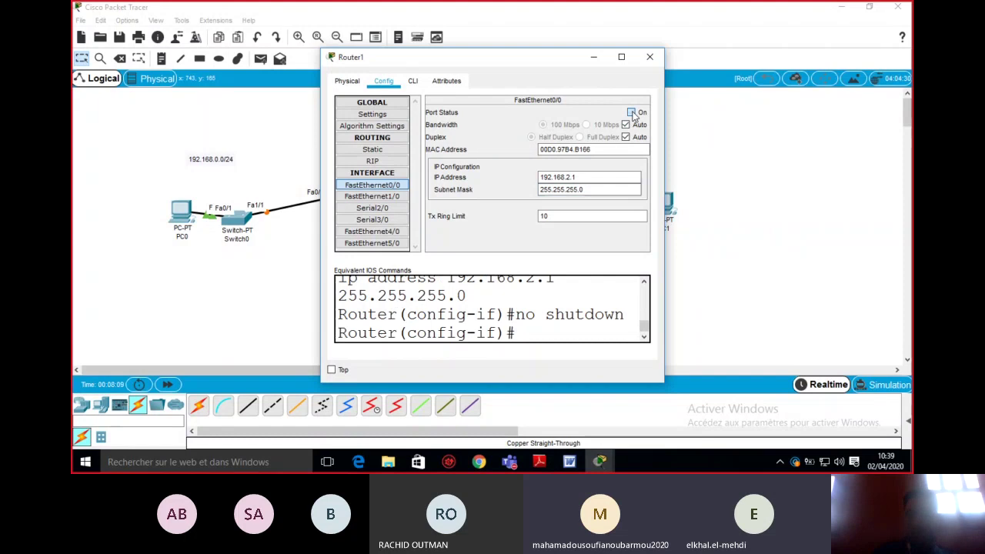
pyautogui.click(633, 114)
pyautogui.moveTo(600, 60); pyautogui.dragTo(504, 42)
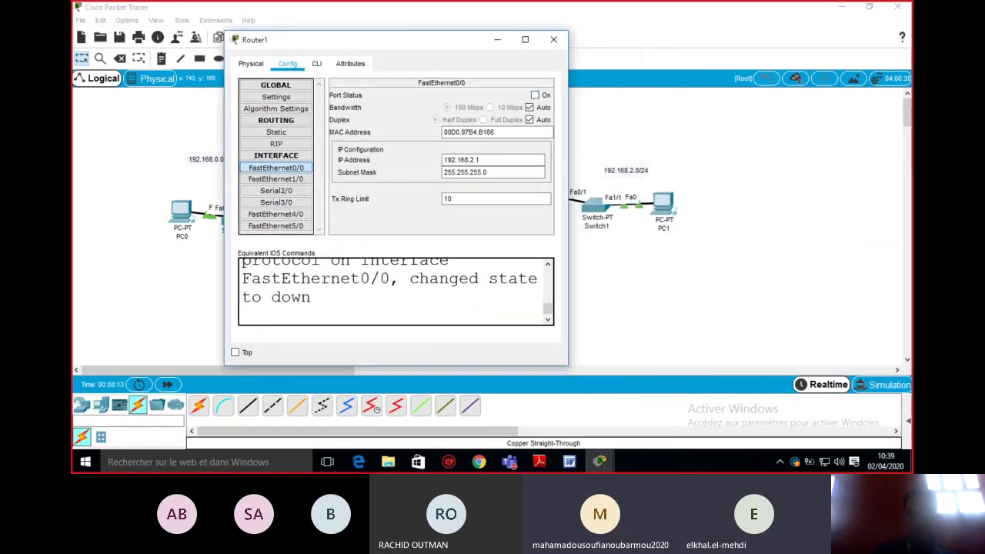
pyautogui.click(536, 96)
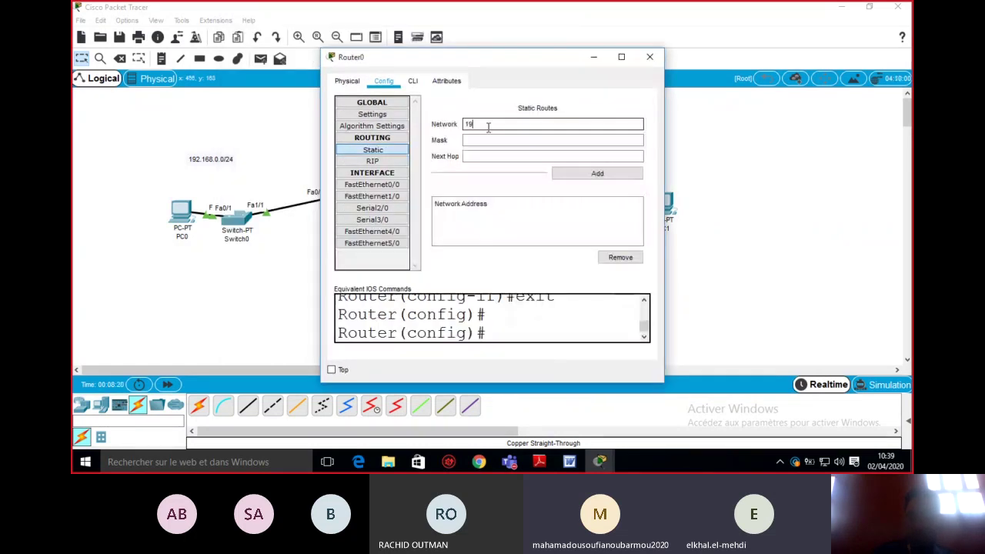
# Add a static route on Router0 to network 192.168.2.0, mask 255.255.255.0, via next hop 192.168.1.2.
pyautogui.write('2.168.2.0')
pyautogui.click(488, 140)
pyautogui.write('255.')
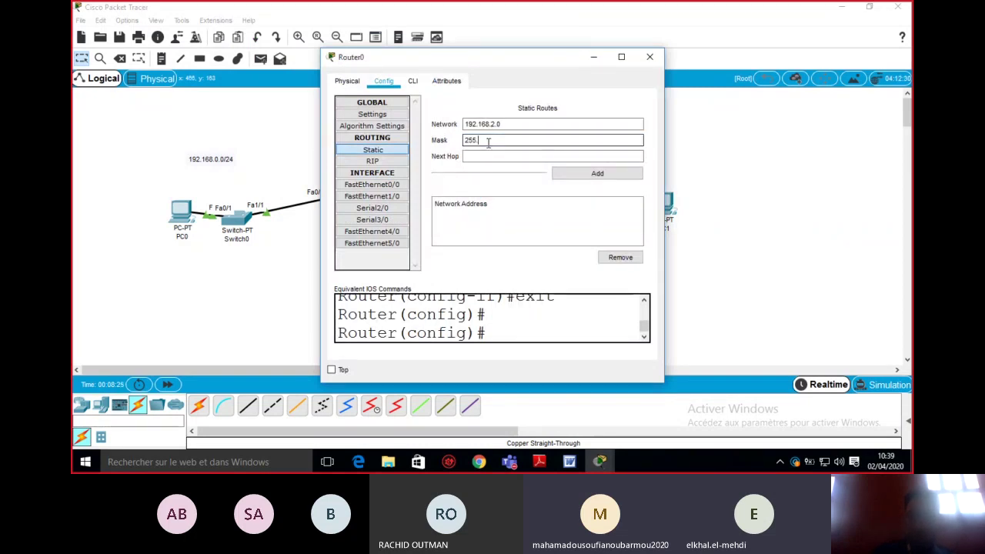
pyautogui.write('255.255.0')
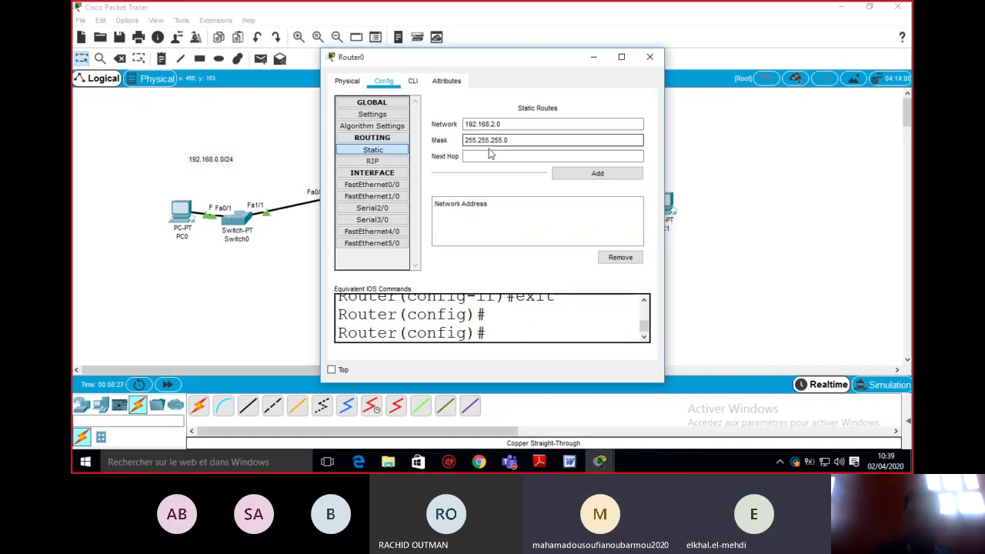
pyautogui.click(491, 155)
pyautogui.write('192.168.1.2')
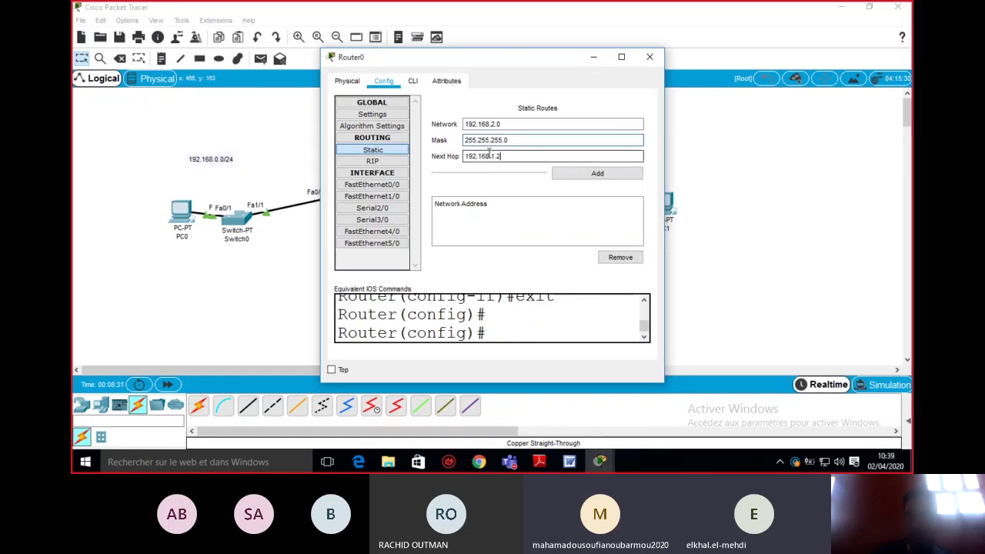
pyautogui.click(566, 178)
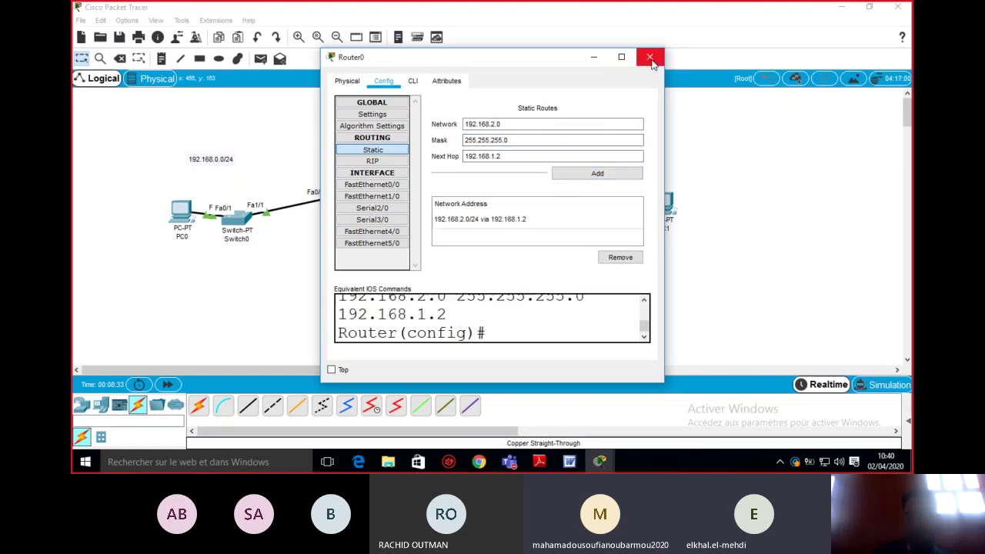
pyautogui.click(651, 58)
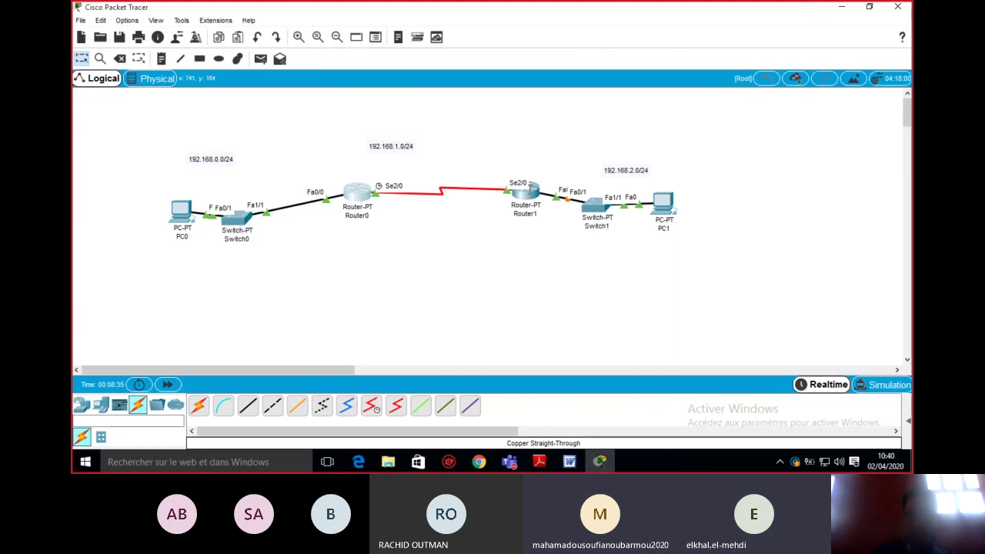
# Add a static route on Router1 to network 192.168.0.0, mask 255.255.255.0, via next hop 192.168.1.1.
pyautogui.click(526, 194)
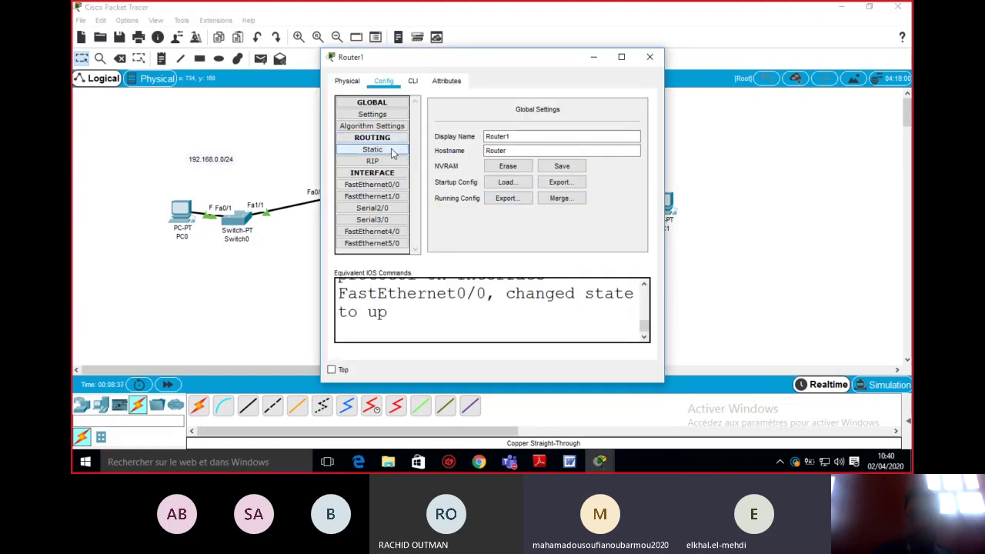
pyautogui.click(373, 150)
pyautogui.click(501, 123)
pyautogui.write('192.168')
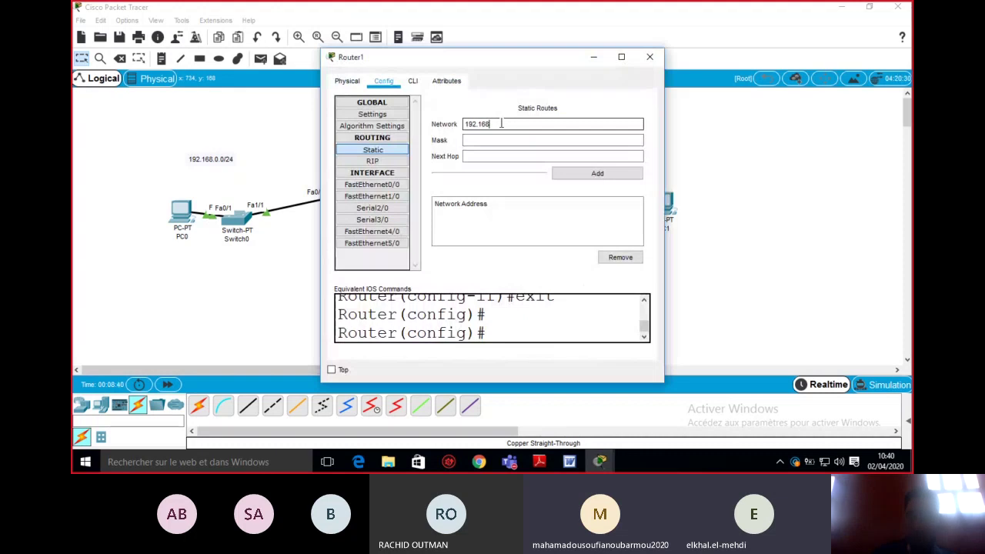
pyautogui.write('.0.0')
pyautogui.click(502, 139)
pyautogui.write('255.')
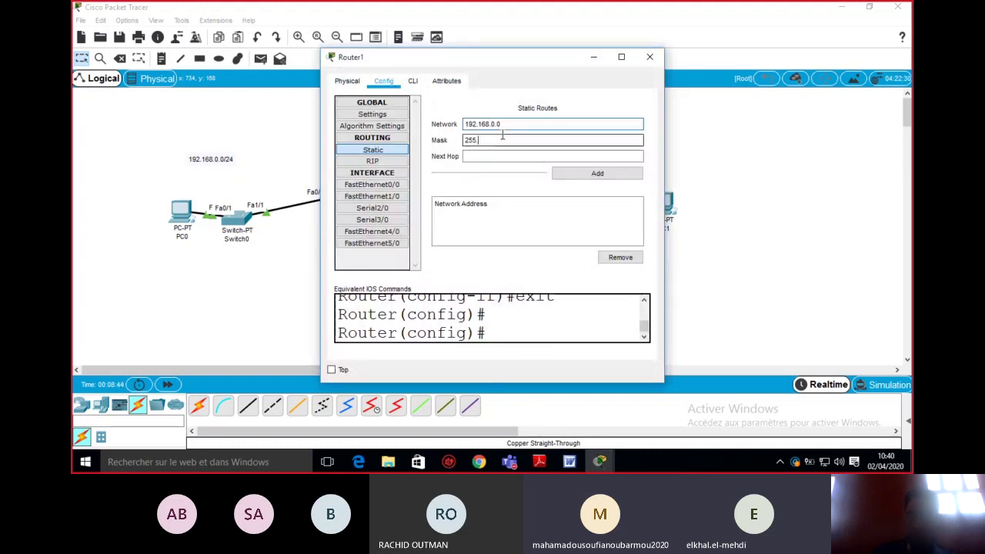
pyautogui.write('255.255.0')
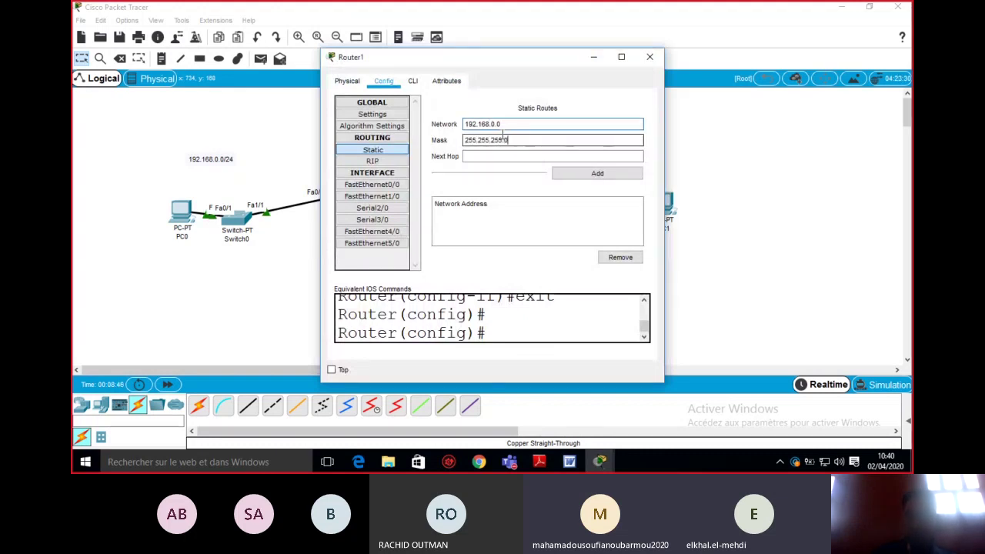
pyautogui.click(496, 154)
pyautogui.write('19')
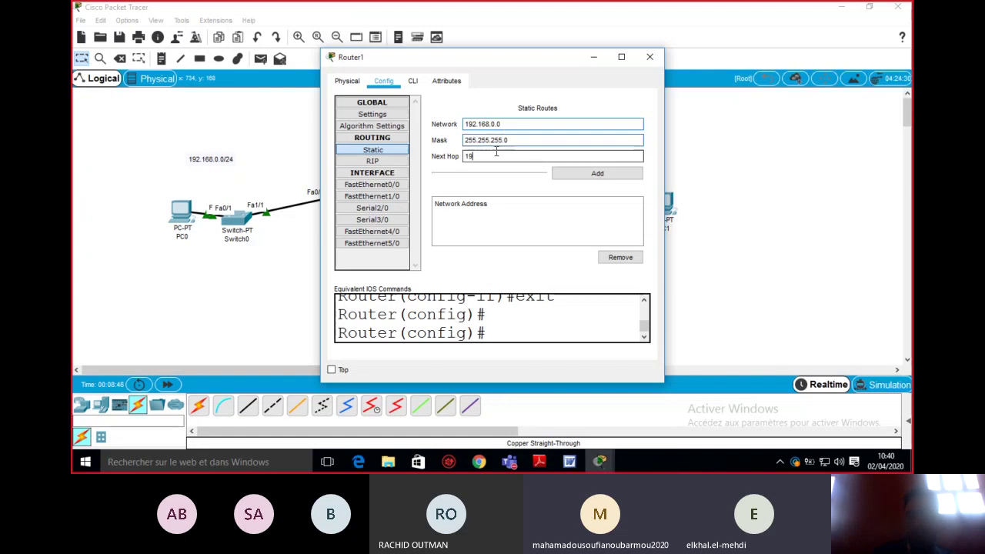
pyautogui.write('2.168.1.1')
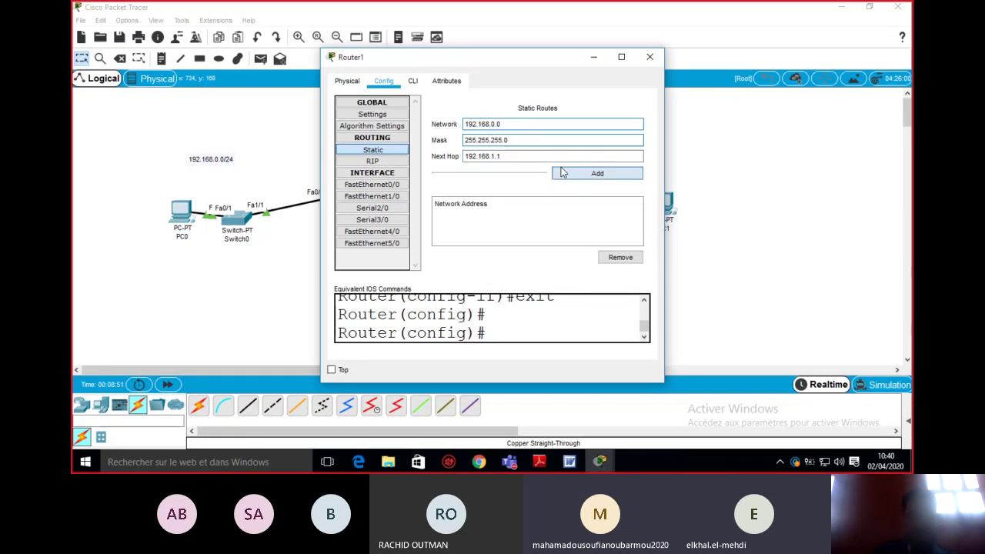
# Give PC1 the static IP address 192.168.2.2, subnet mask 255.255.255.0 and default gateway 192.168.2.1.
pyautogui.click(209, 221)
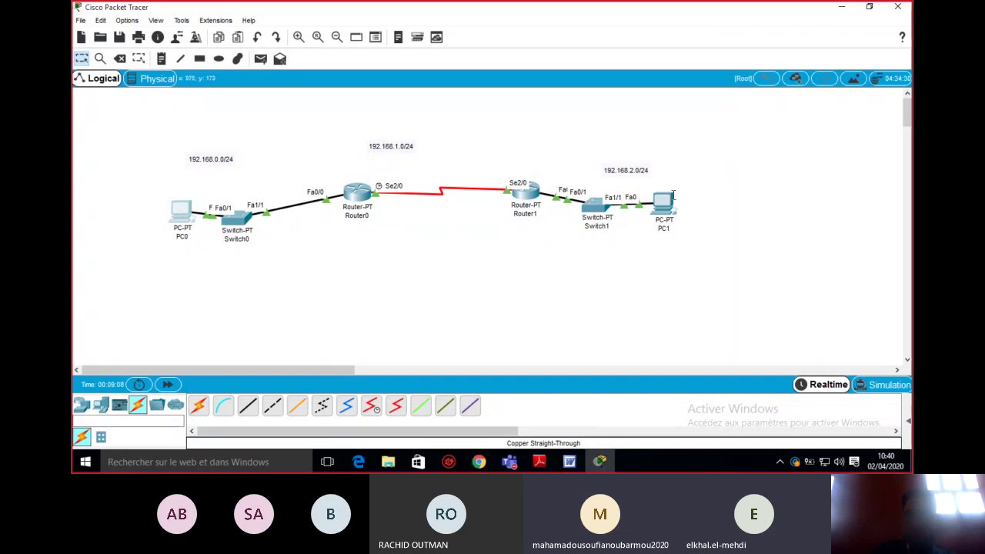
pyautogui.click(668, 201)
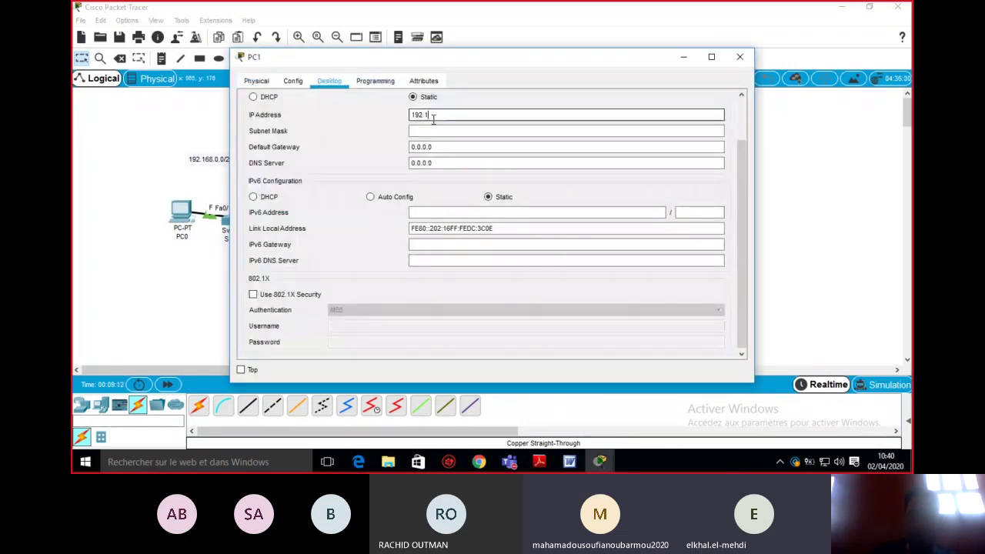
pyautogui.write('68.2.2')
pyautogui.press('Tab')
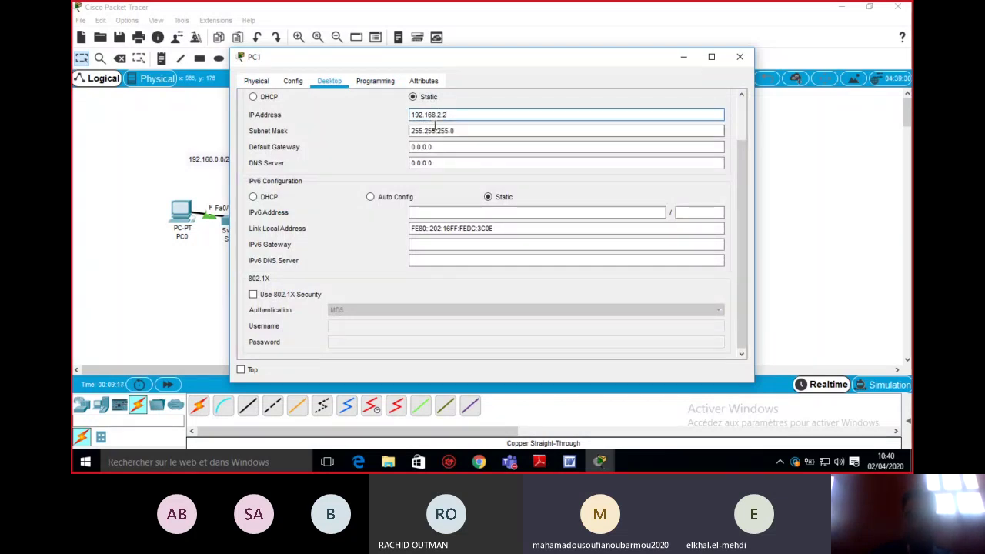
pyautogui.press('Tab')
pyautogui.write('192.1658.')
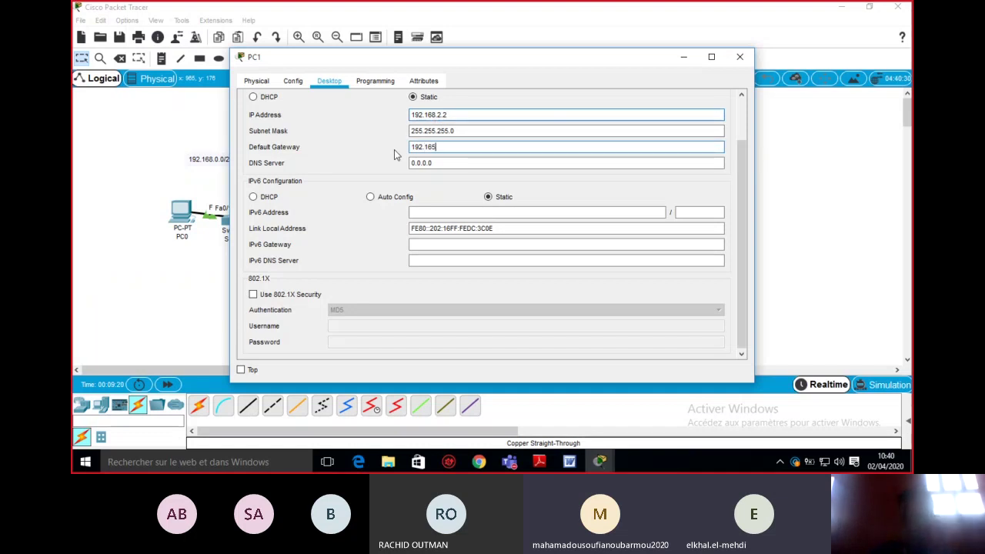
pyautogui.write('2')
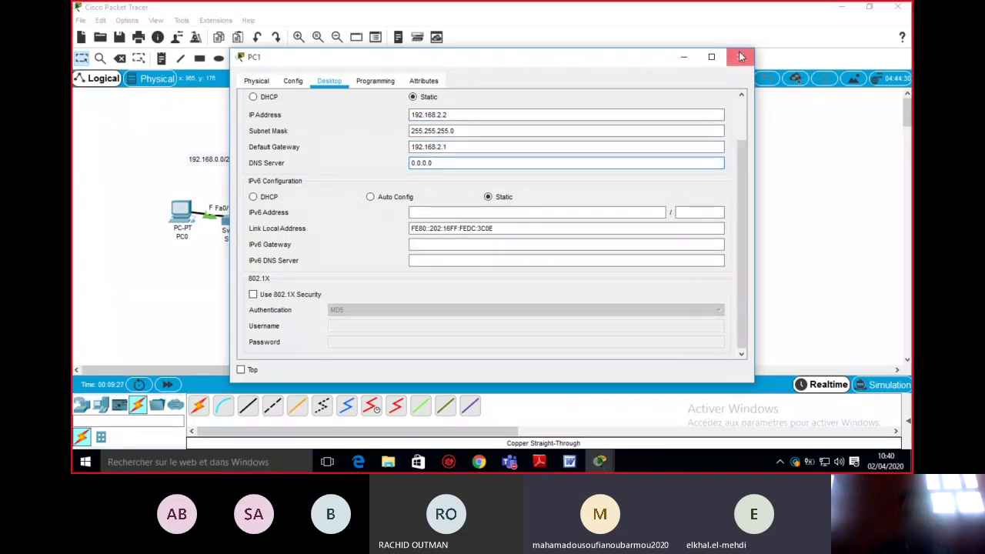
pyautogui.click(741, 57)
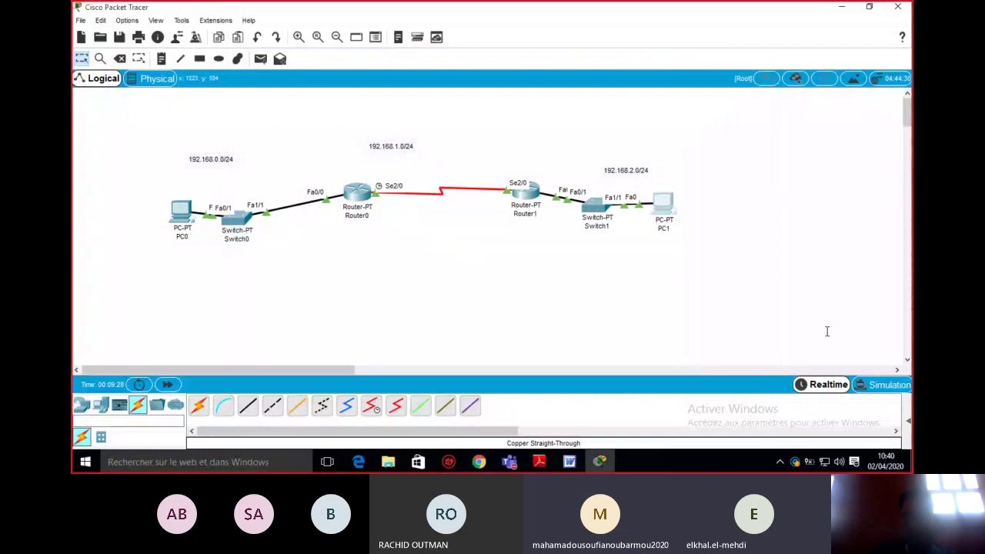
# Send a simple PDU from PC0 to PC1 to test connectivity between the two networks.
pyautogui.click(260, 58)
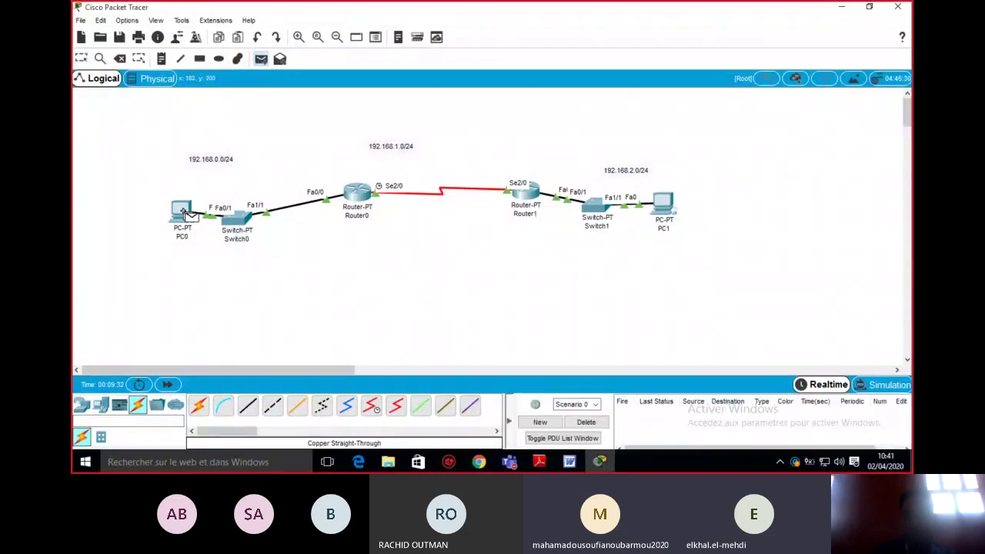
pyautogui.click(182, 210)
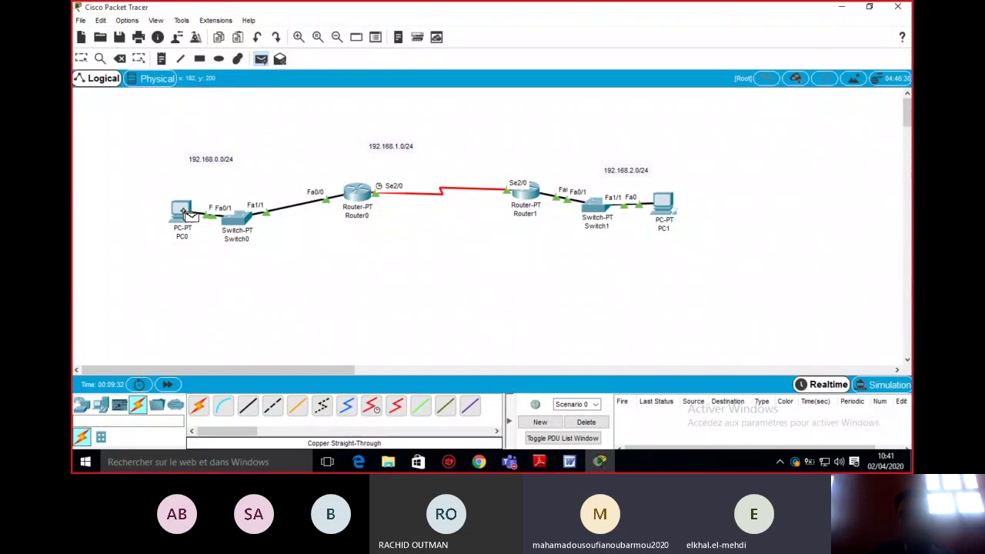
pyautogui.click(662, 204)
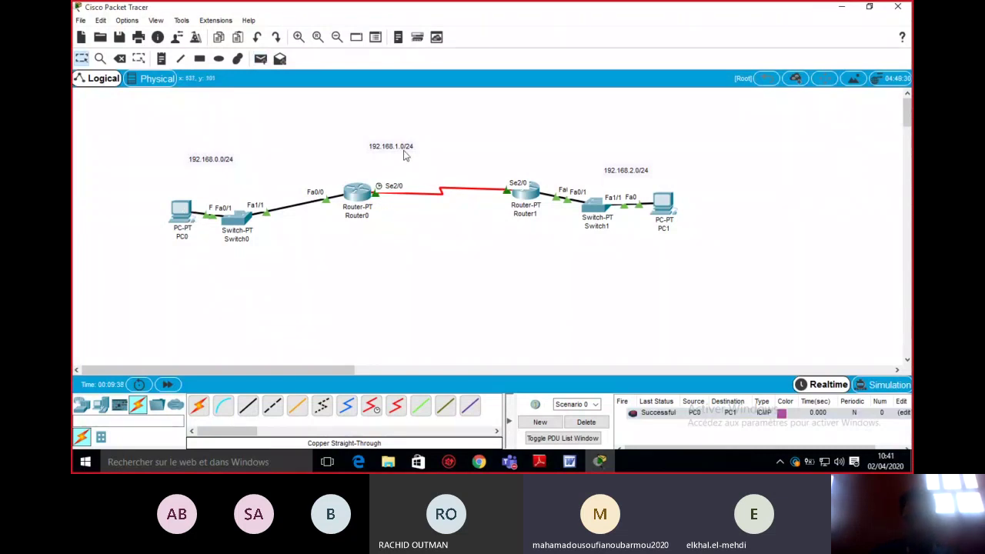
# Move the 192.168.1.0/24 note below the serial link and add the note 41.40.40.1-41.40.40.60 above Router0.
pyautogui.moveTo(404, 154); pyautogui.dragTo(448, 217)
pyautogui.press('n')
pyautogui.click(345, 146)
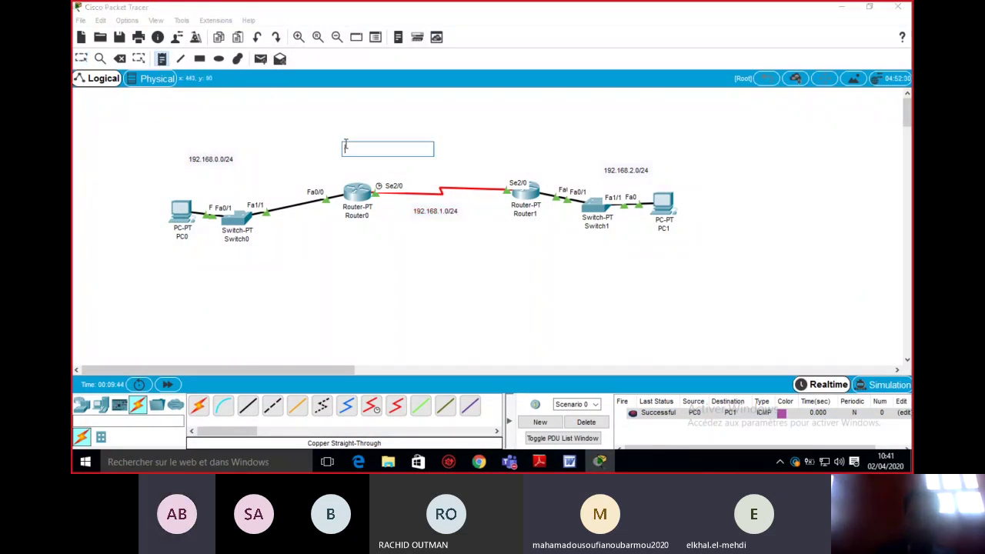
pyautogui.write('4')
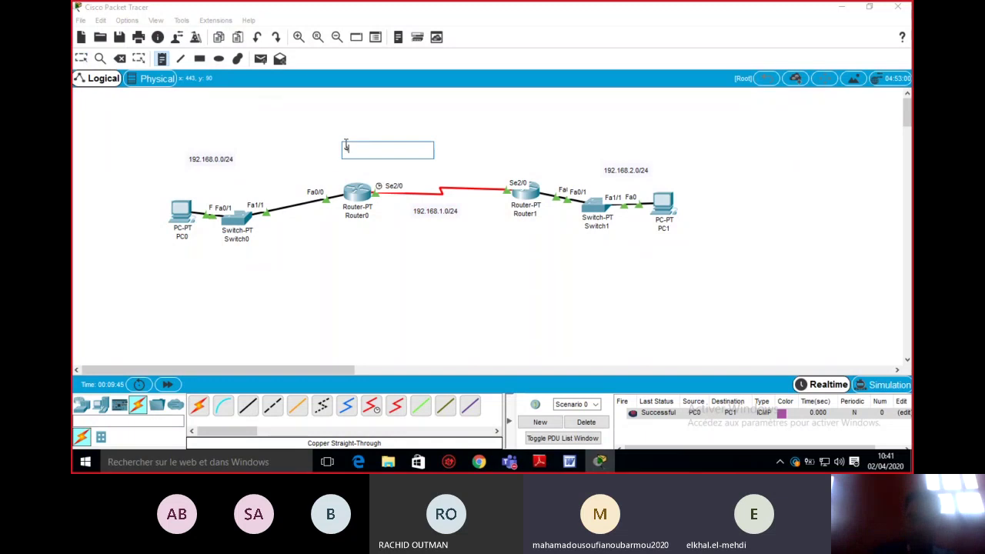
pyautogui.write('1.40.40')
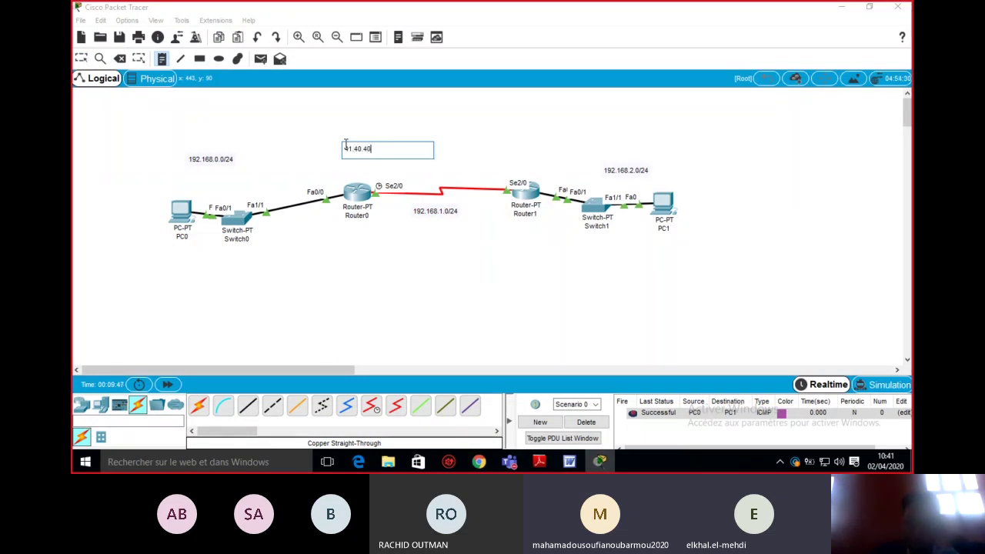
pyautogui.write('.1-41.40.40')
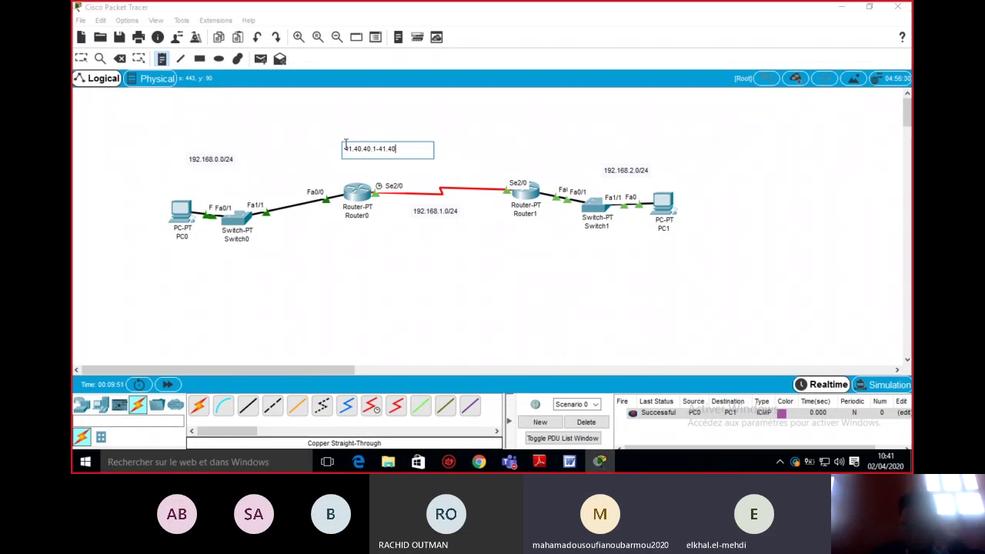
pyautogui.write('.60')
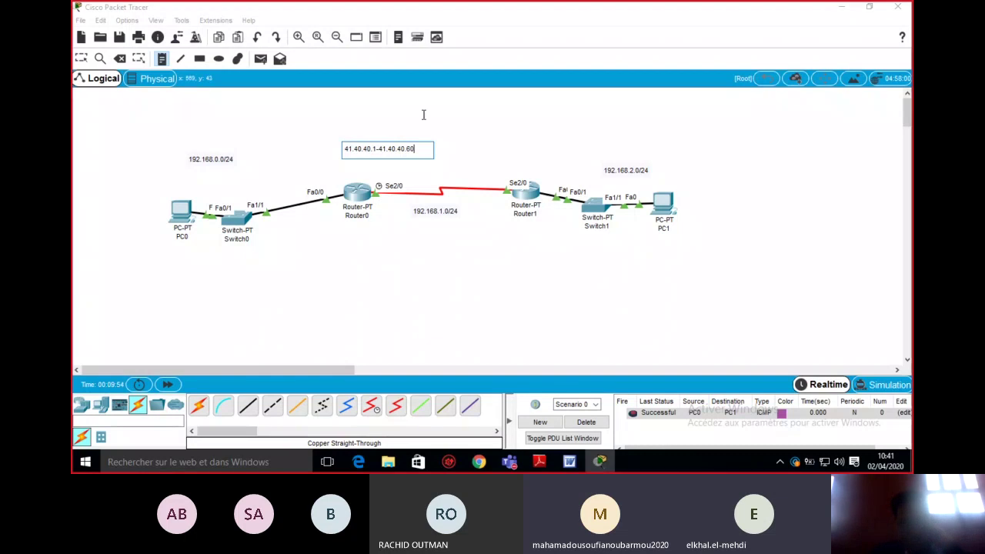
pyautogui.click(424, 115)
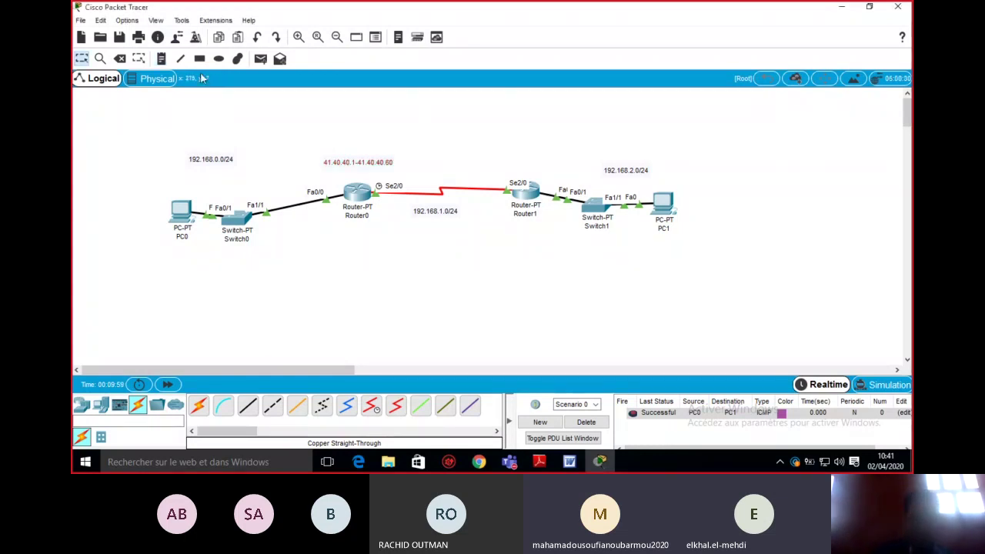
# Add the note NAT above the 41.40.40.1-41.40.40.60 note and shift that range note slightly down toward Router0.
pyautogui.click(163, 59)
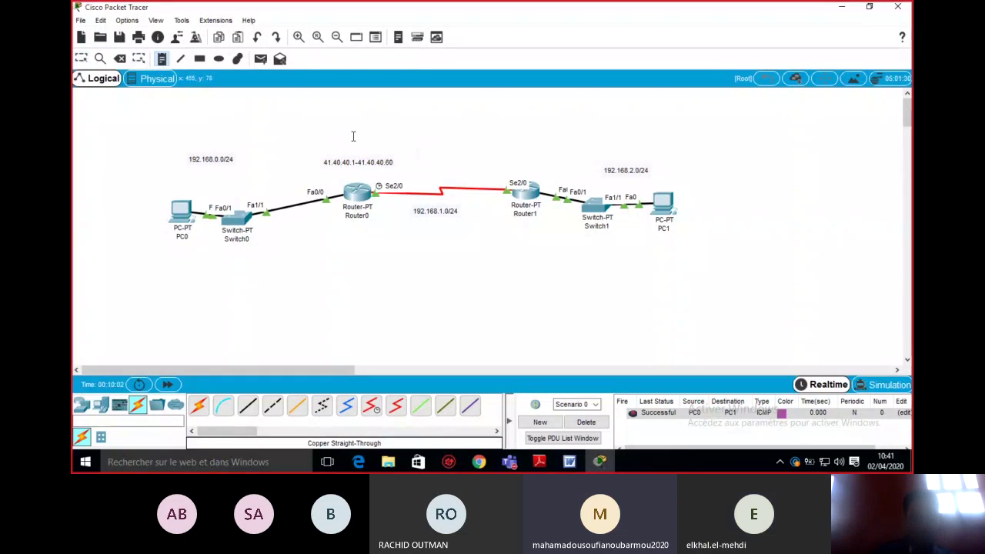
pyautogui.click(352, 137)
pyautogui.write('NAT')
pyautogui.click(342, 105)
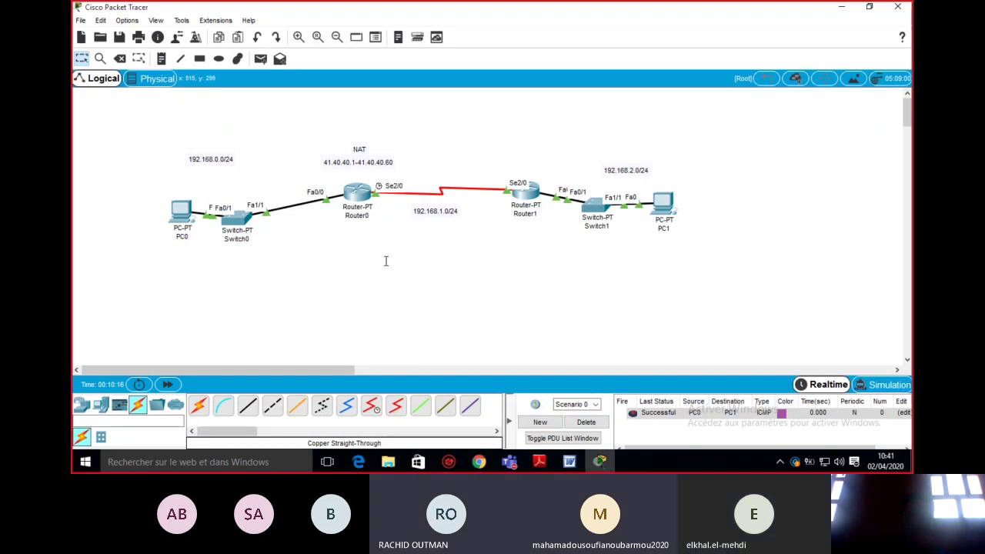
pyautogui.click(356, 168)
pyautogui.click(347, 208)
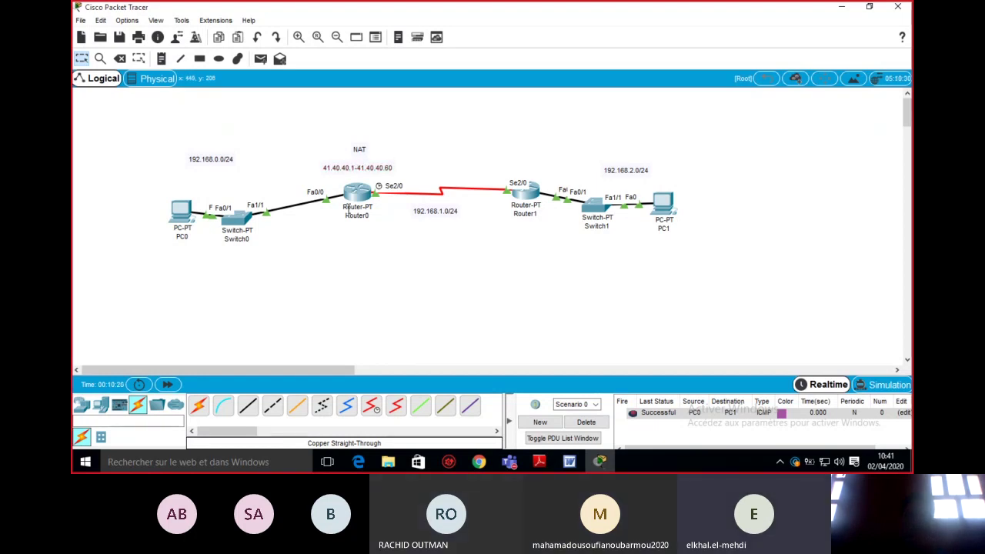
# Set Router0's hostname to R1 and close its configuration window.
pyautogui.click(362, 218)
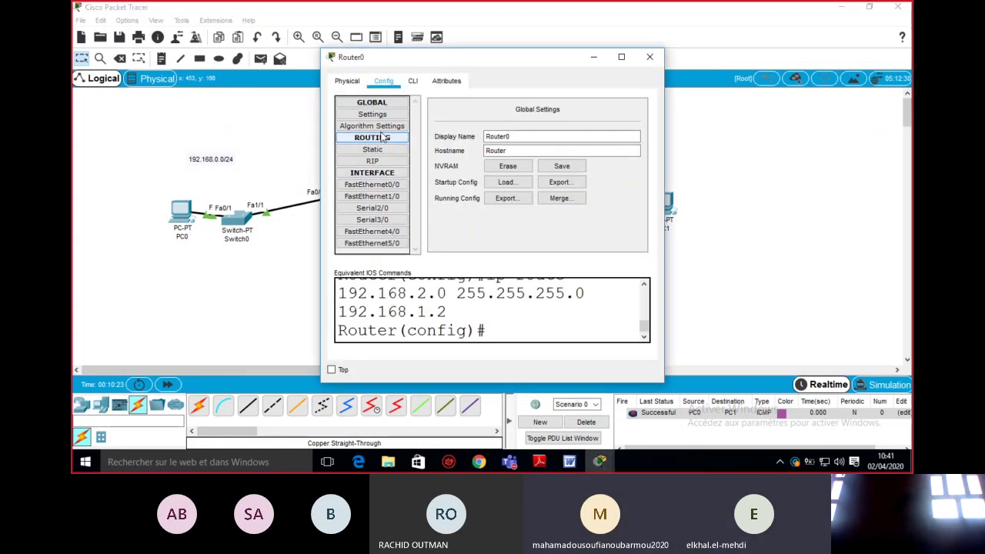
pyautogui.doubleClick(495, 150)
pyautogui.write('R1')
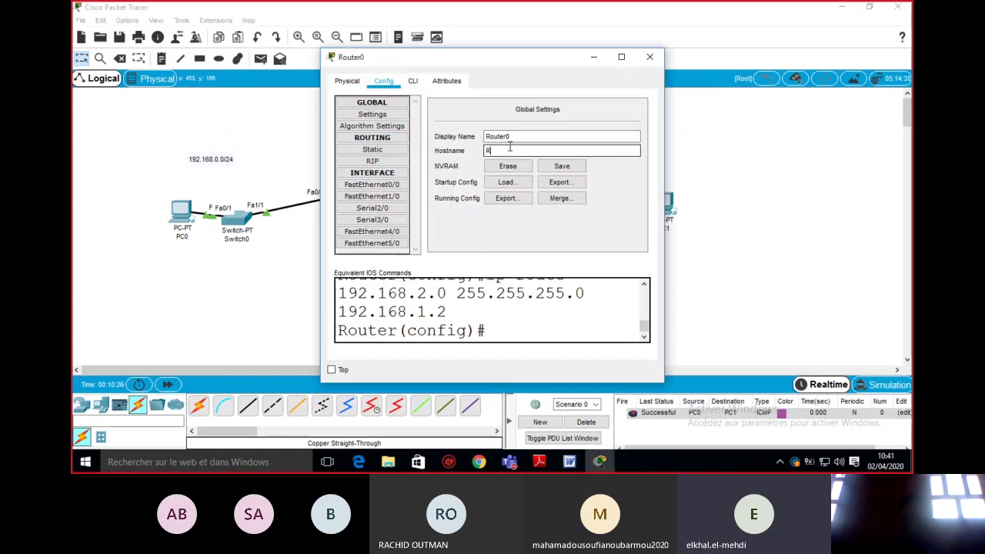
pyautogui.press('Return')
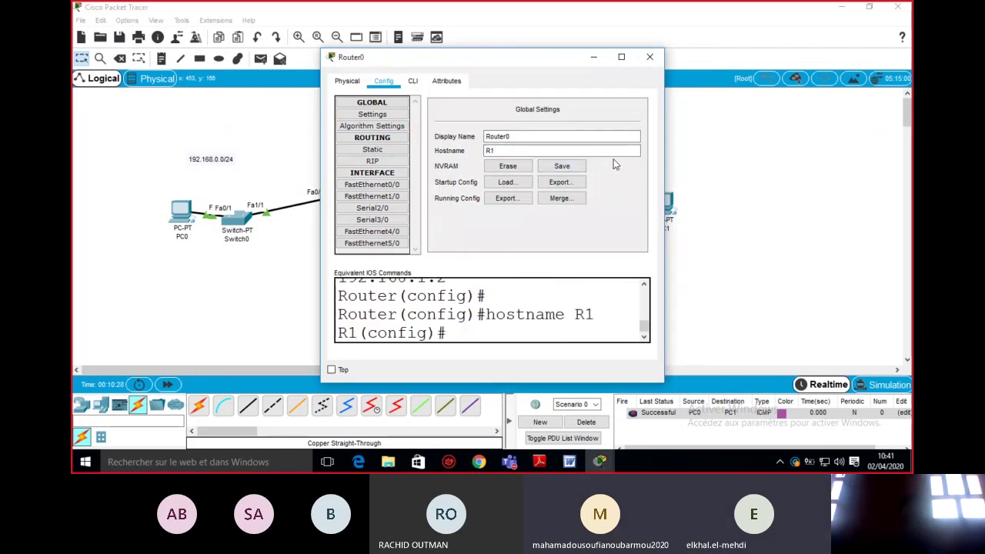
pyautogui.click(650, 56)
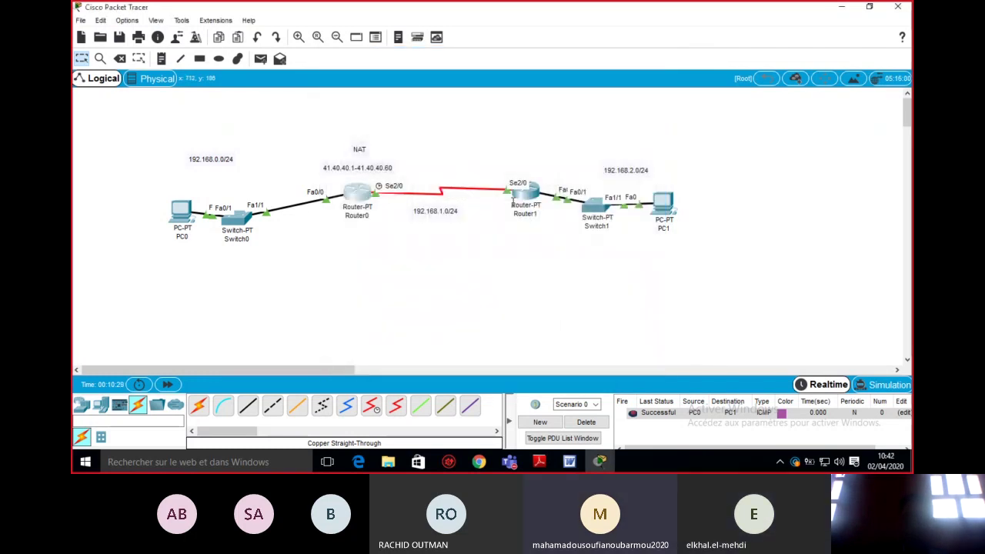
# Set Router1's hostname to R2 and close its configuration window.
pyautogui.click(514, 197)
pyautogui.press('BackSpace')
pyautogui.press('BackSpace')
pyautogui.press('BackSpace')
pyautogui.press('BackSpace')
pyautogui.press('BackSpace')
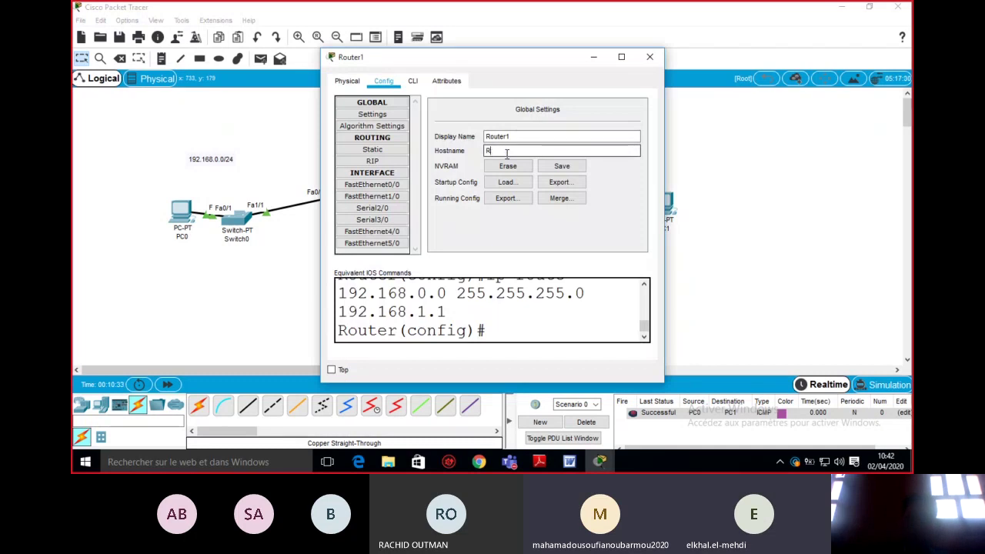
pyautogui.write('2')
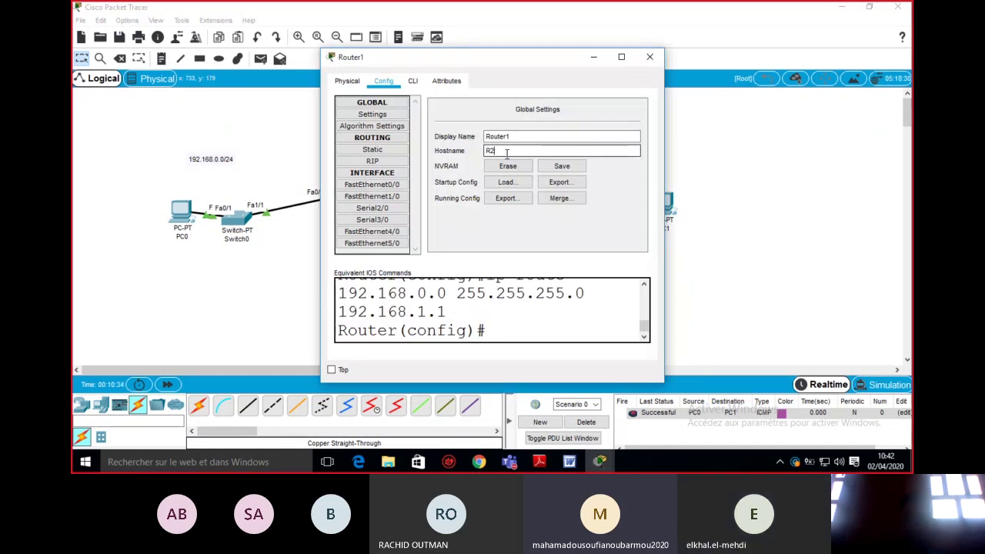
pyautogui.press('Return')
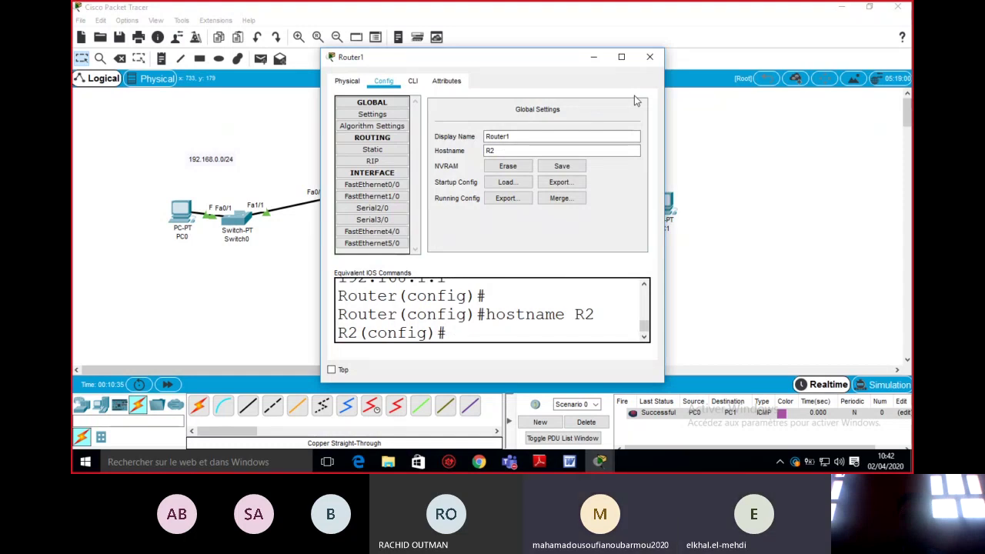
pyautogui.click(649, 56)
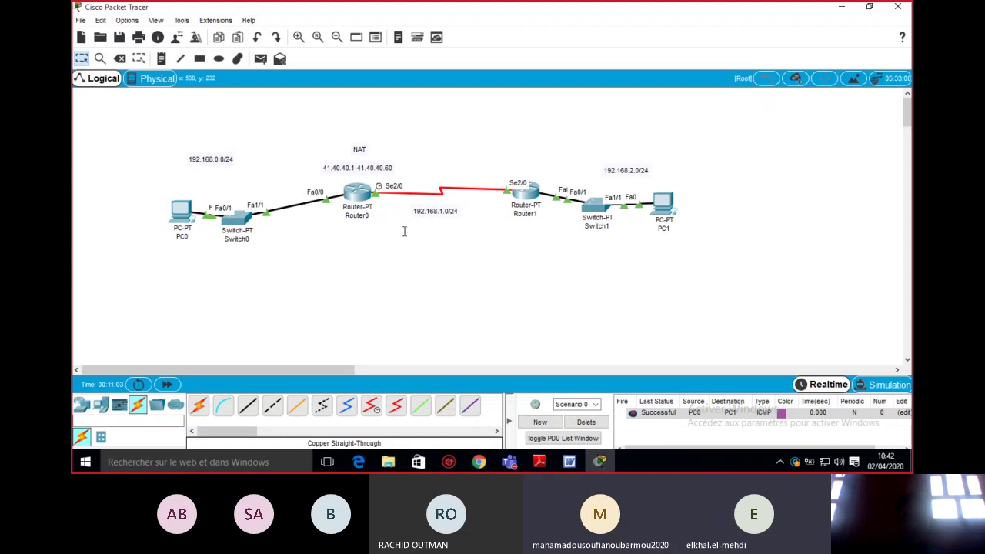
# In Router0's maximized command line, define NAT pool tri from 41.40.40.1 to 41.40.40.60 with netmask 255.255.255.0.
pyautogui.moveTo(352, 192)
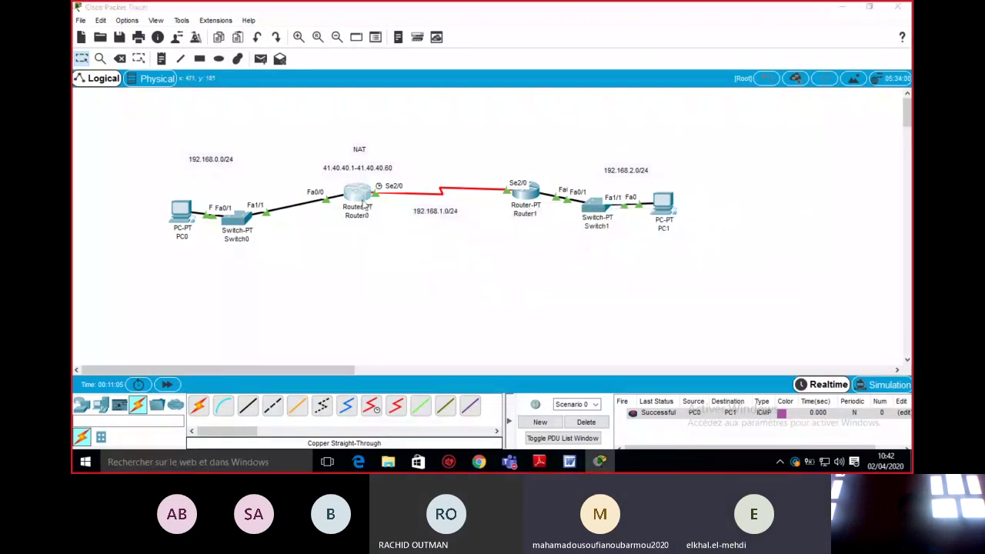
pyautogui.click(362, 202)
pyautogui.click(420, 86)
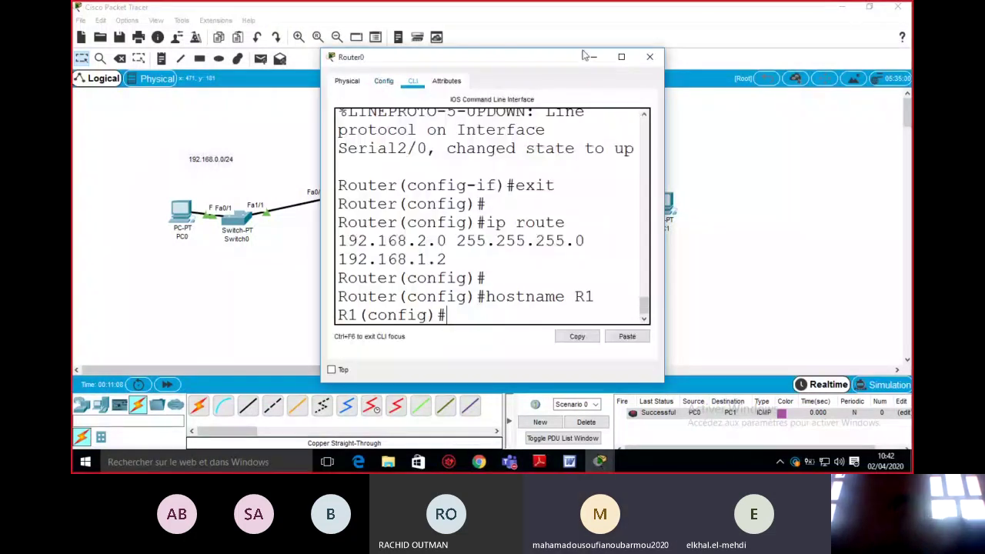
pyautogui.click(621, 56)
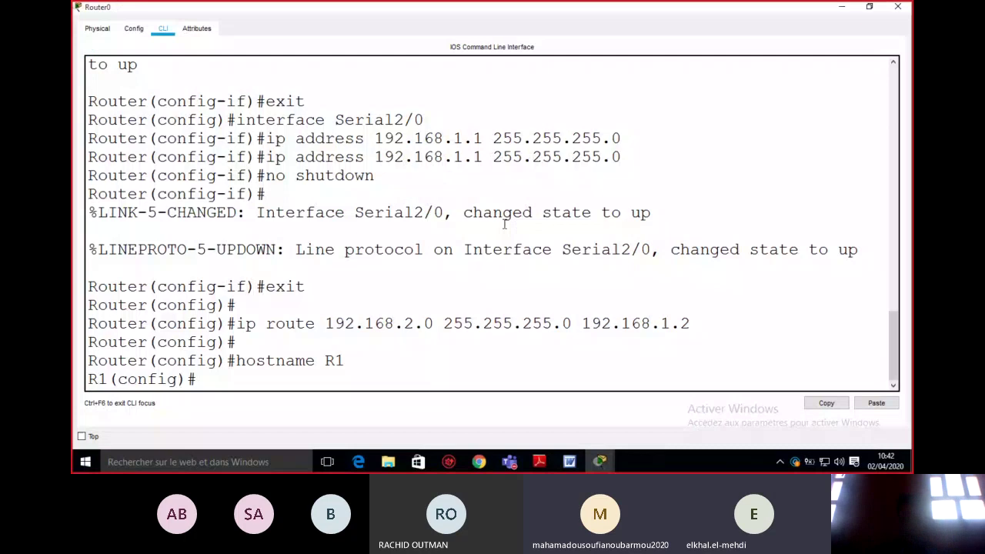
pyautogui.press('Return')
pyautogui.press('Return')
pyautogui.press('Return')
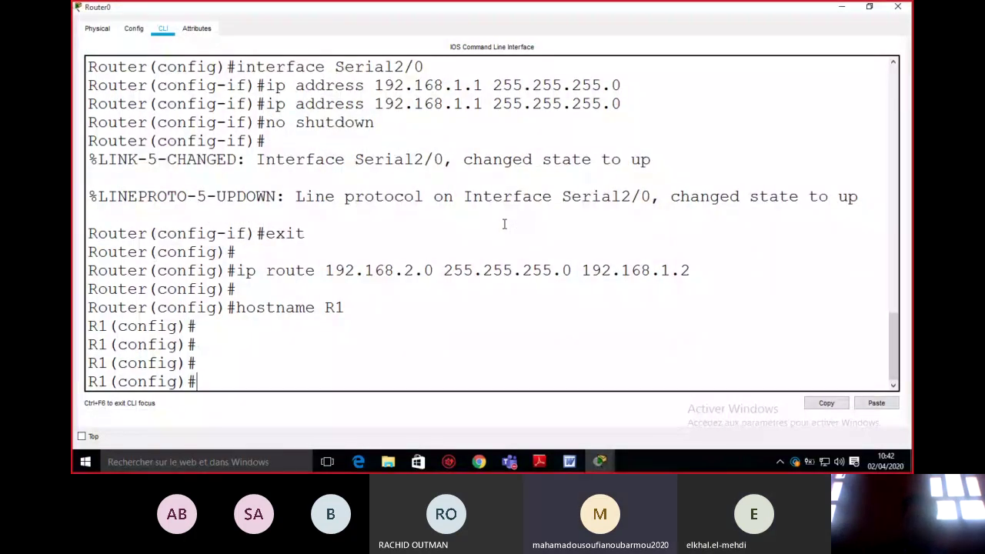
pyautogui.write('ip nat')
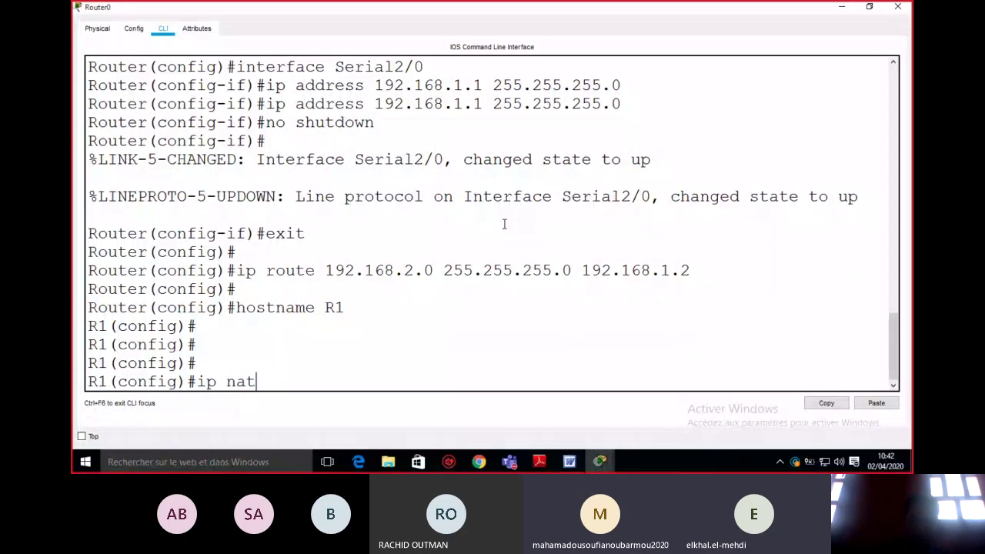
pyautogui.write(' pool tri ')
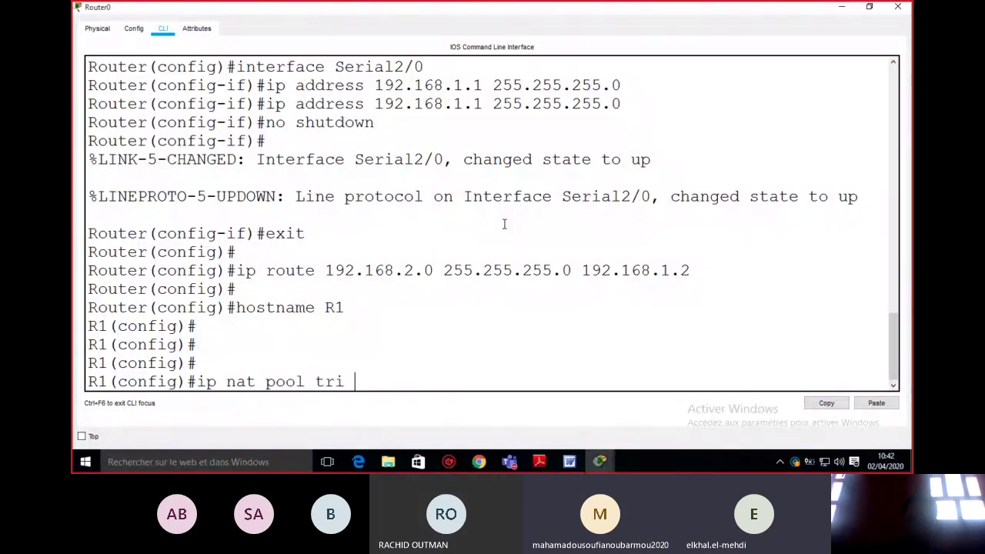
pyautogui.write('41.40.40.1 41.40.40.')
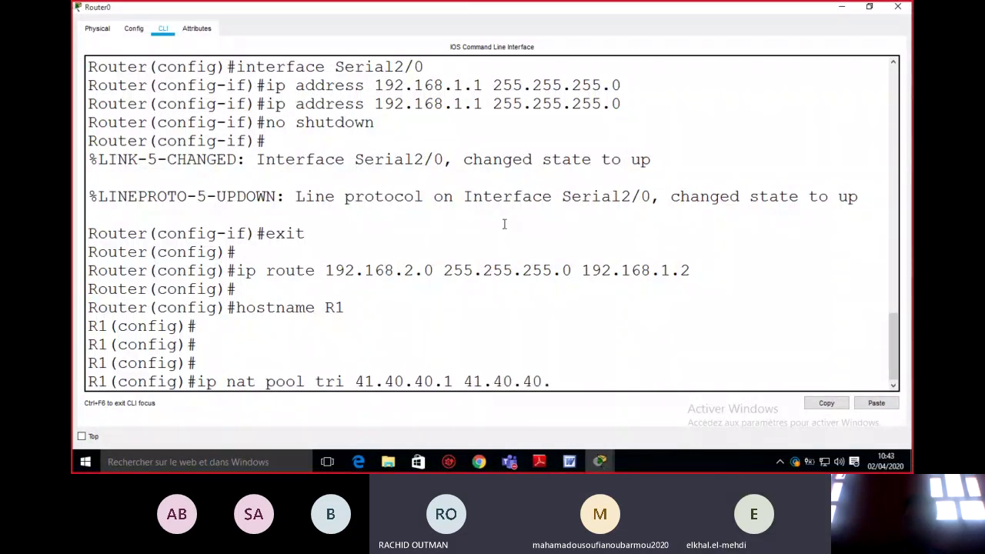
pyautogui.write('60 netma')
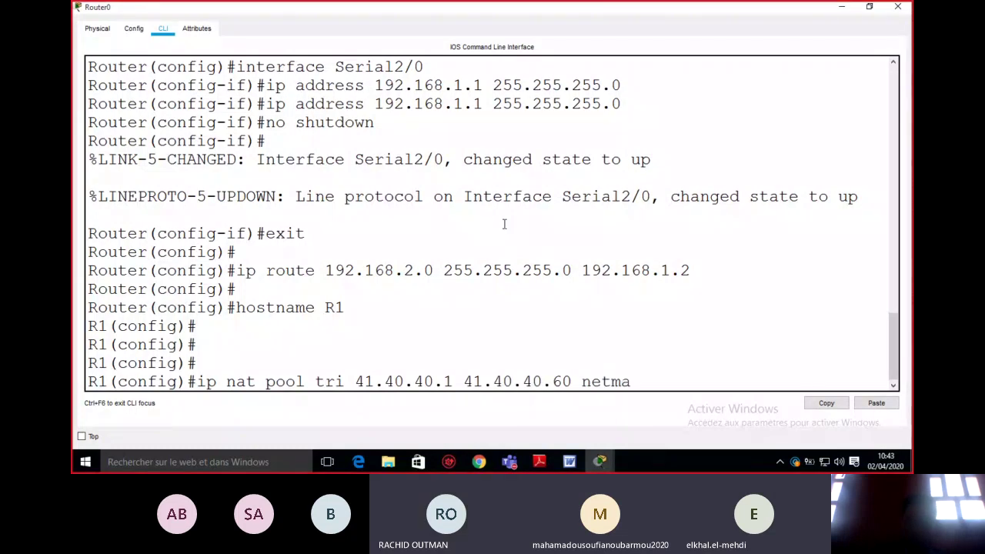
pyautogui.press('Tab')
pyautogui.write('255.255.255.')
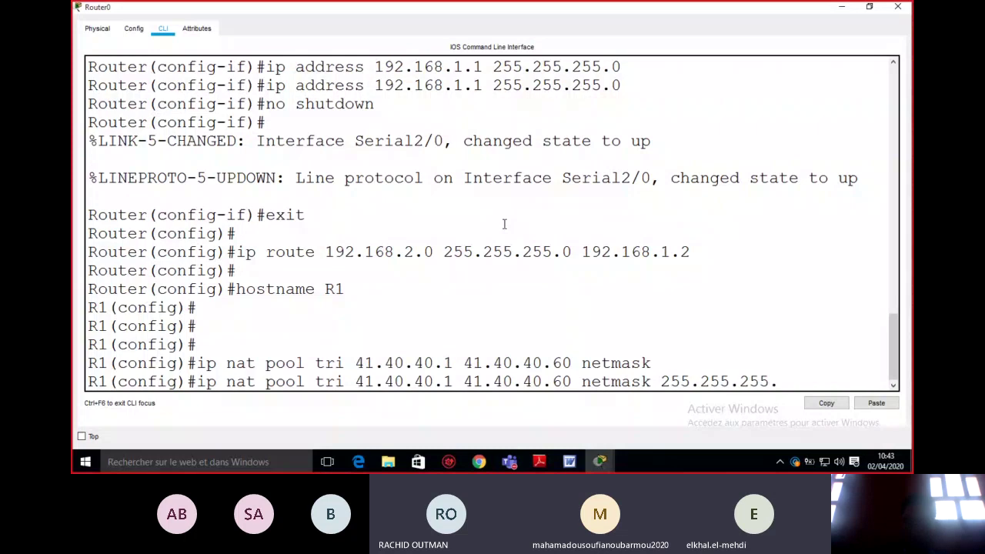
pyautogui.write('0')
pyautogui.press('Return')
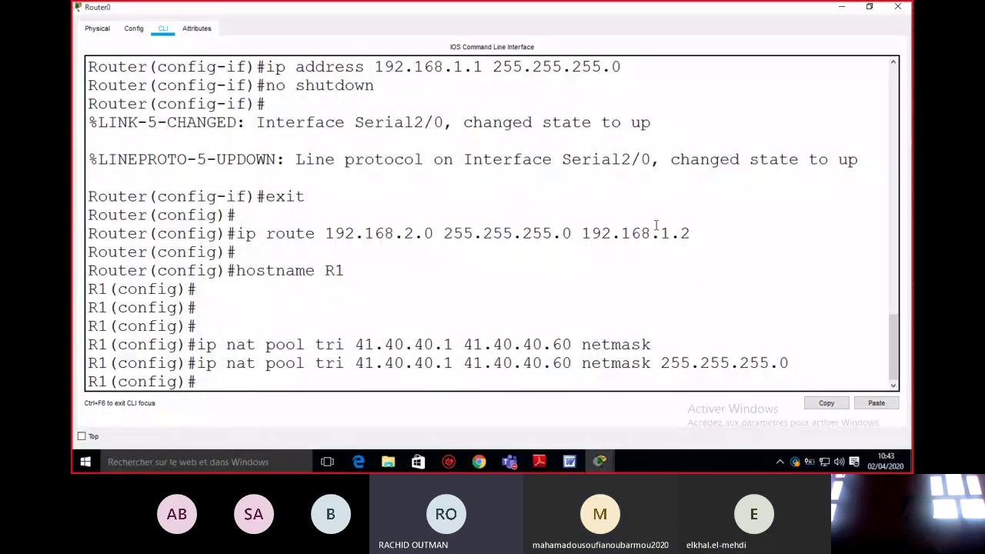
# Examine the pool keyword, pool name, end address and netmask in the entered NAT pool command.
pyautogui.doubleClick(271, 366)
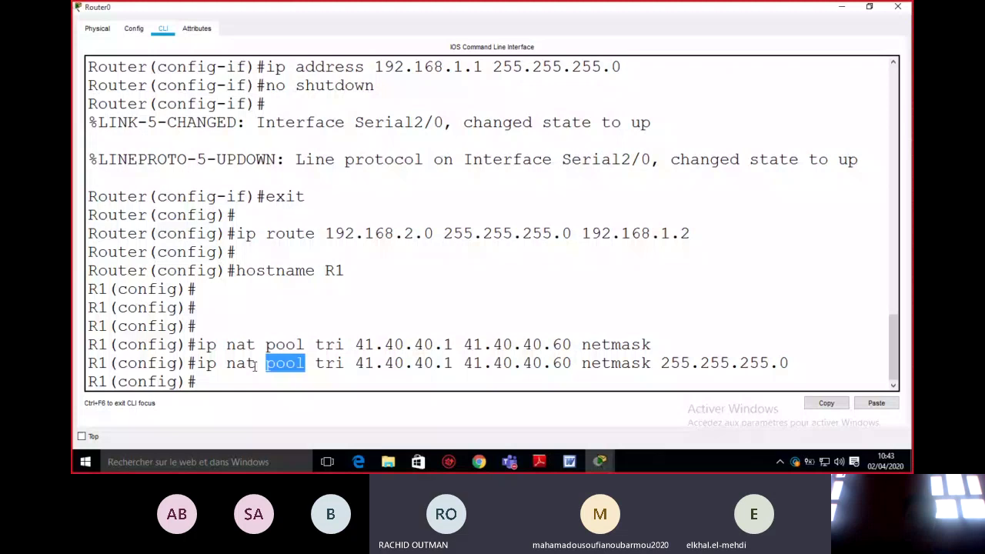
pyautogui.doubleClick(330, 364)
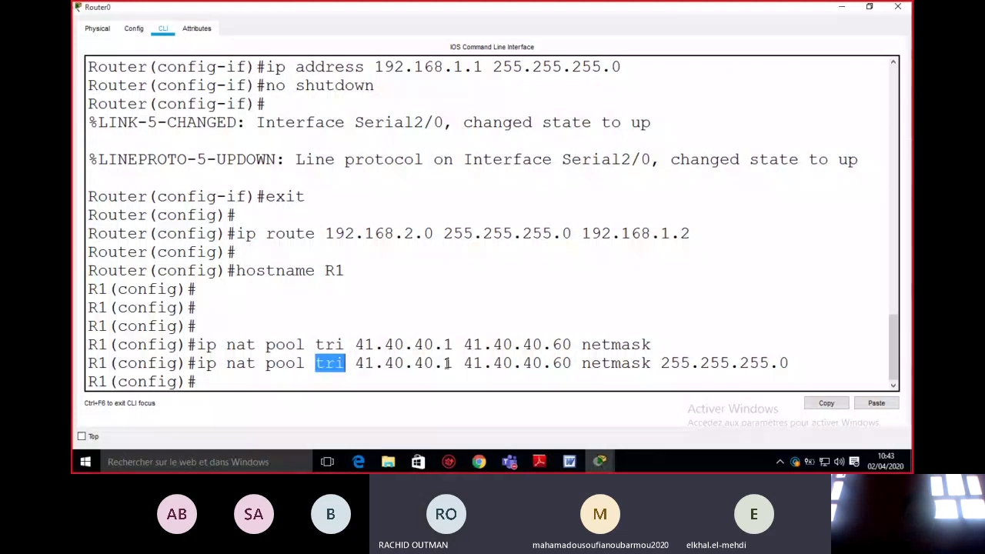
pyautogui.click(553, 363)
pyautogui.moveTo(553, 363); pyautogui.dragTo(564, 363)
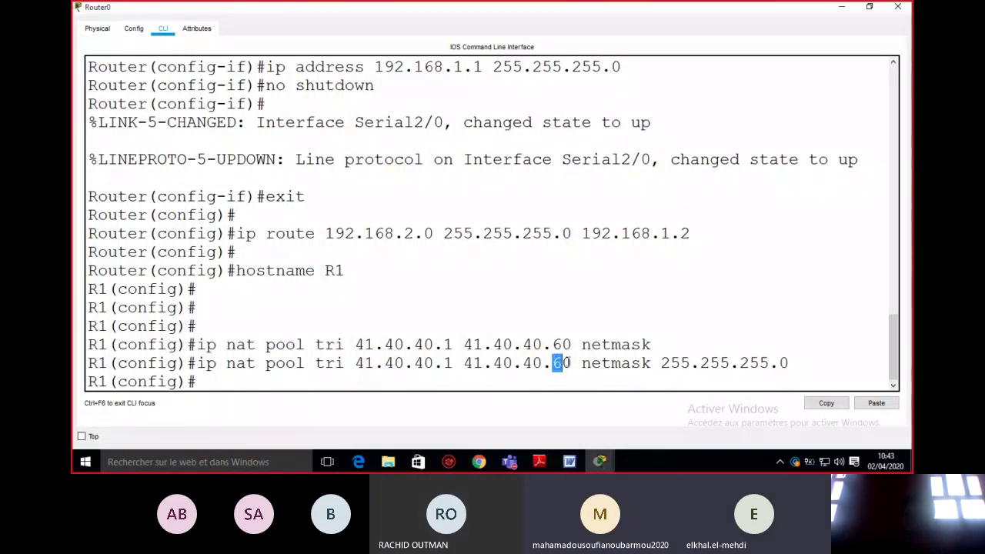
pyautogui.moveTo(660, 363); pyautogui.dragTo(790, 363)
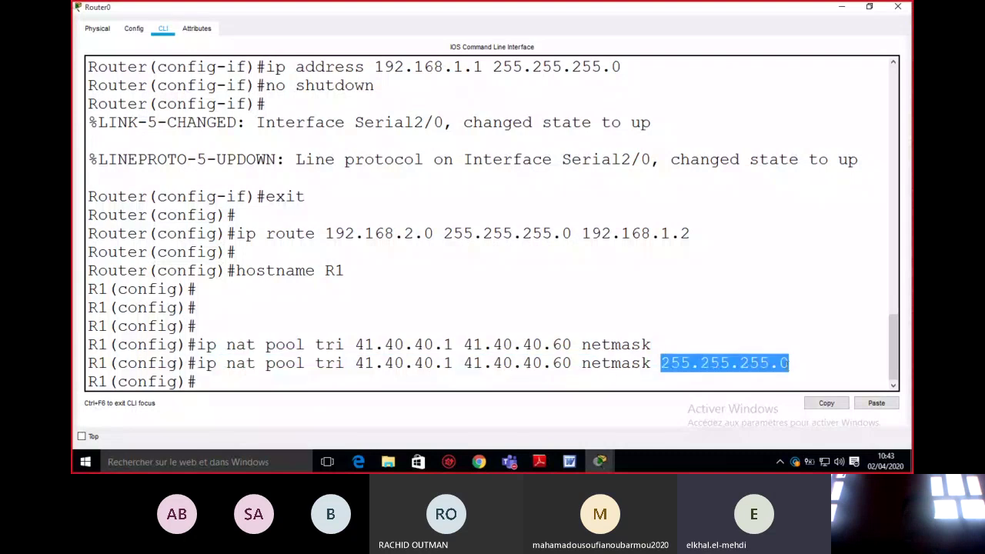
pyautogui.click(691, 382)
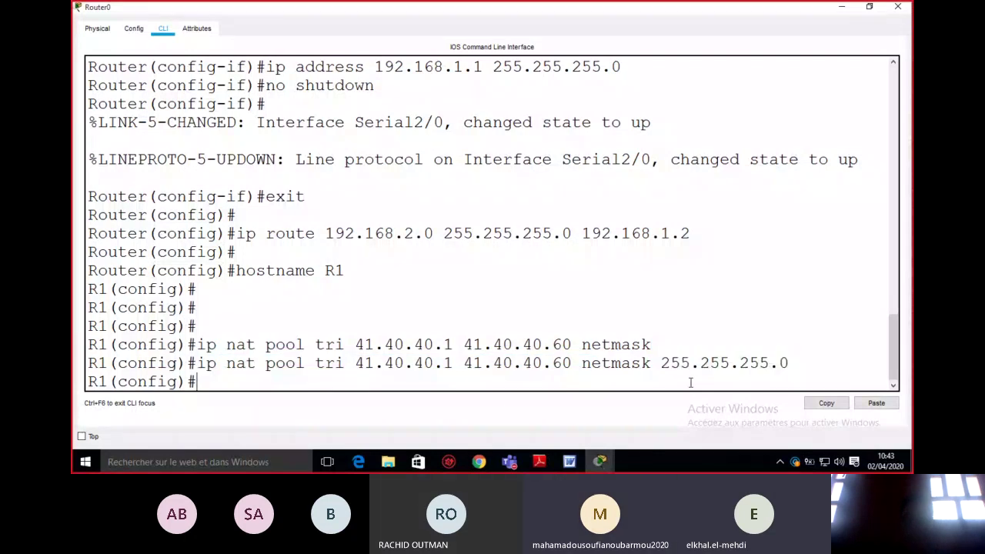